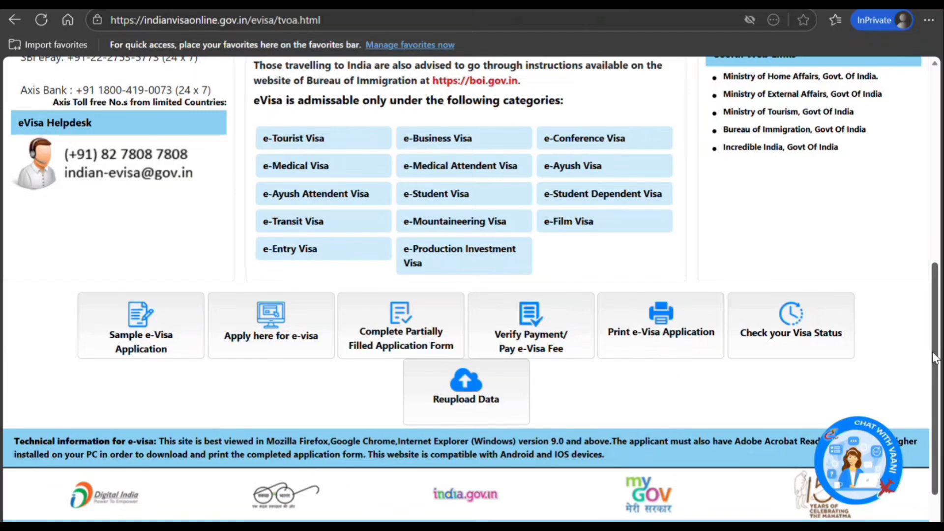
# Step: Start an e-Visa application with nationality Canada, Ordinary Passport and arrival at Delhi Airport
pyautogui.scroll(1, 936, 358)
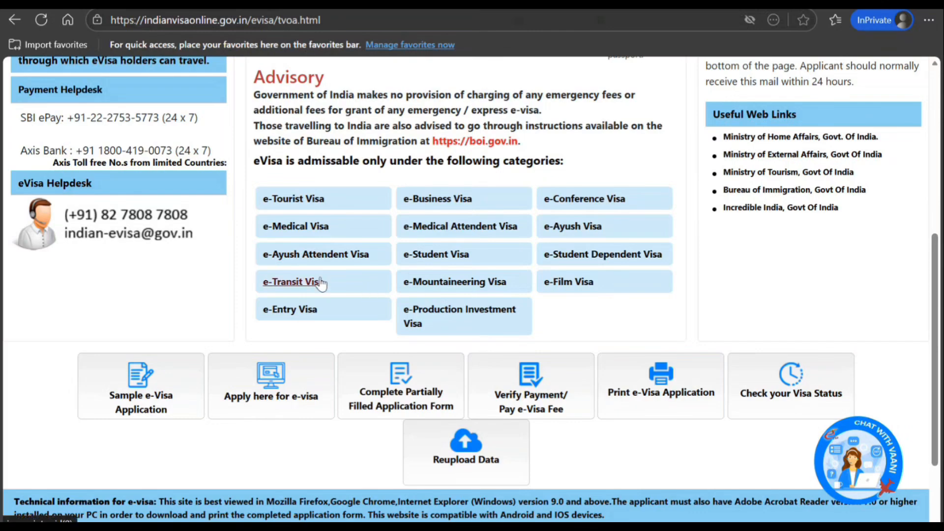
pyautogui.click(290, 399)
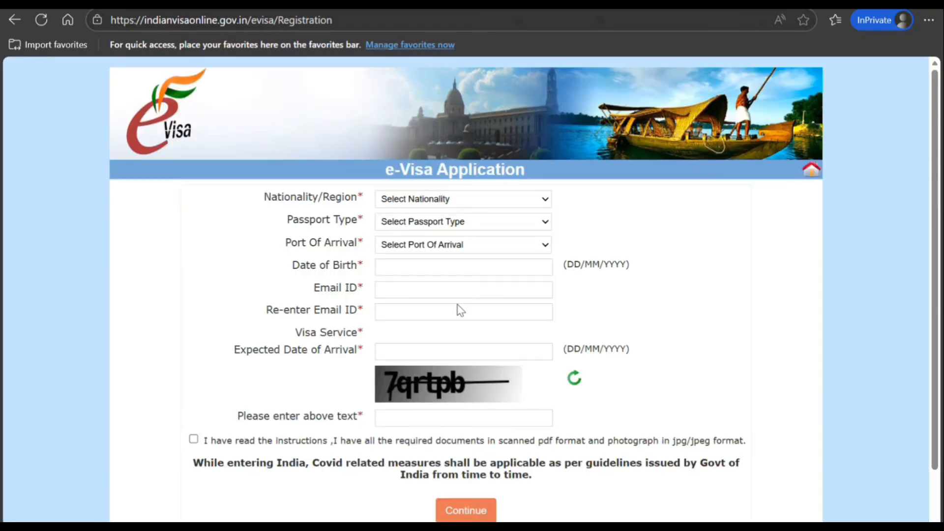
pyautogui.write('can')
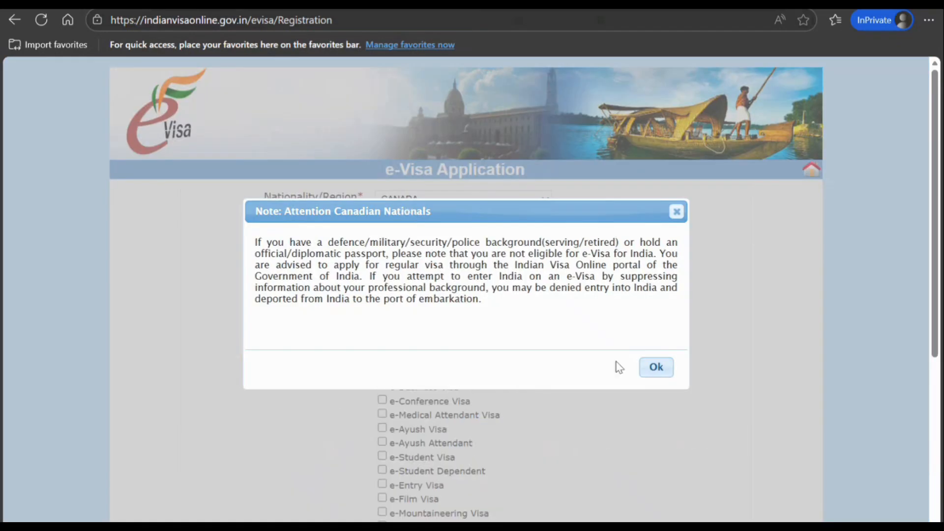
pyautogui.click(651, 367)
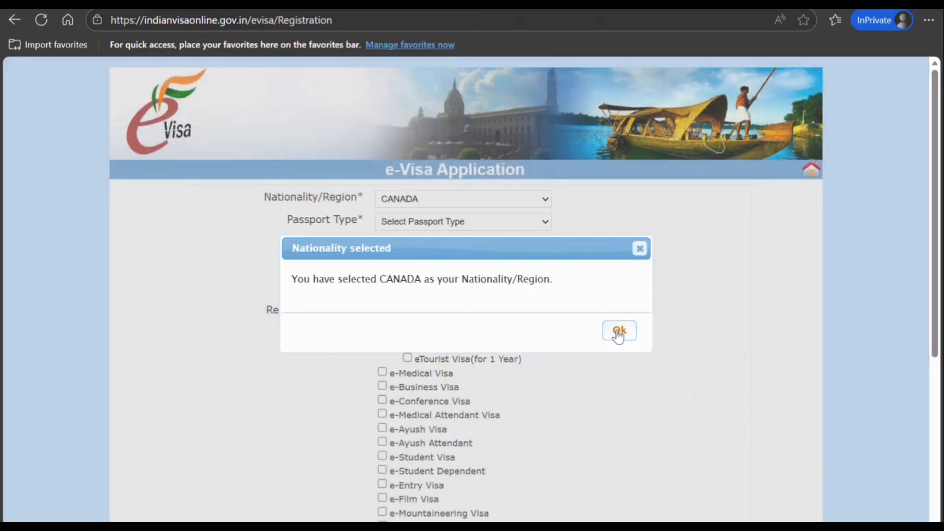
pyautogui.click(617, 331)
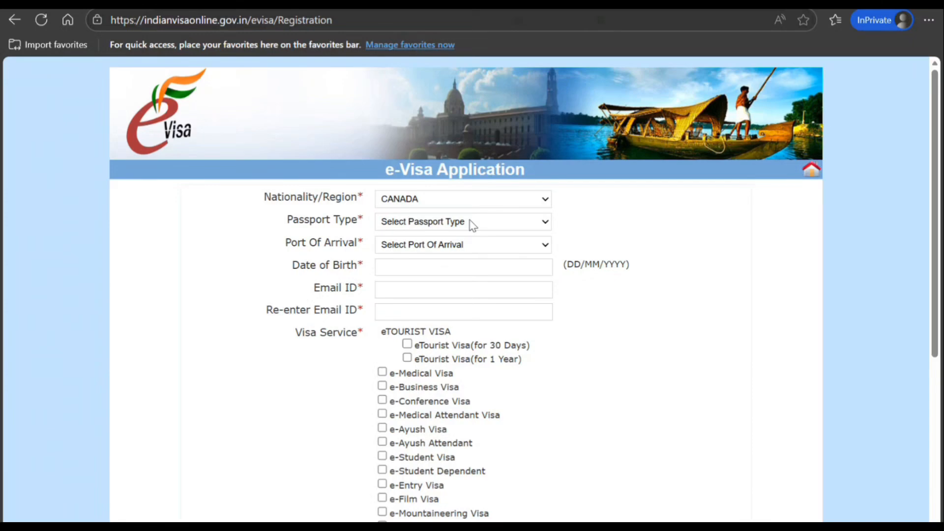
pyautogui.click(453, 258)
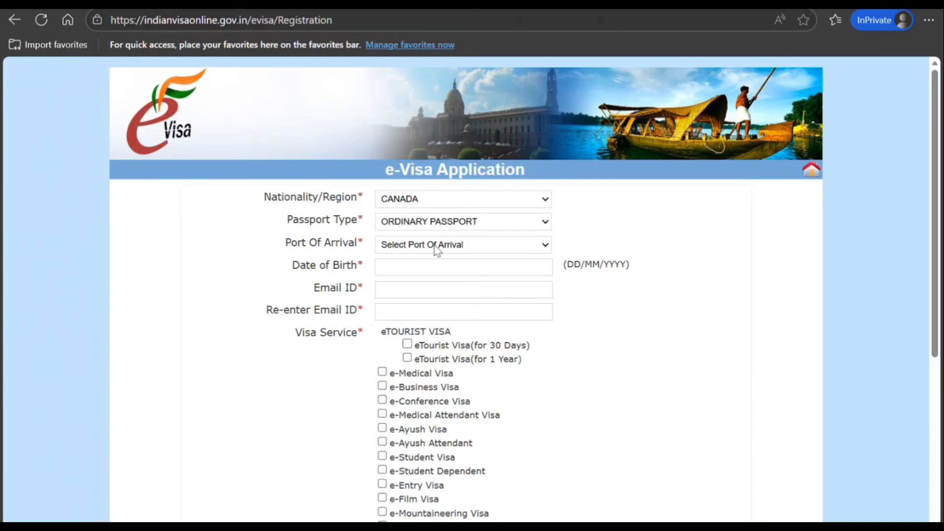
pyautogui.click(426, 474)
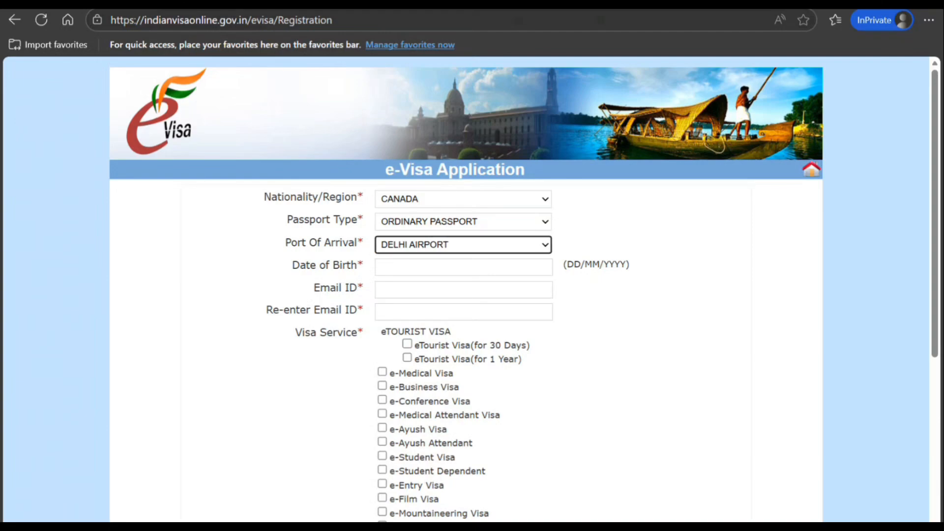
# Step: Set the date of birth to 01/01/1995 and enter the applicant's email address twice
pyautogui.click(434, 274)
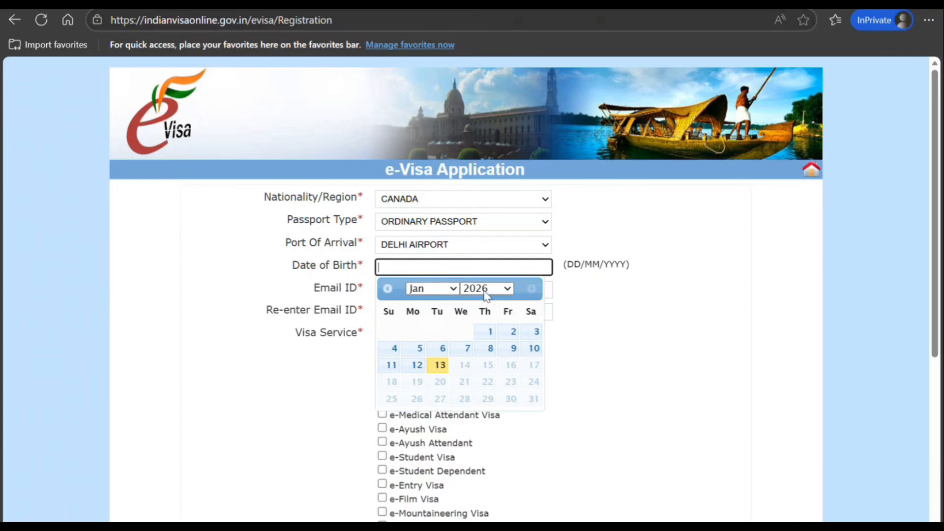
pyautogui.click(456, 299)
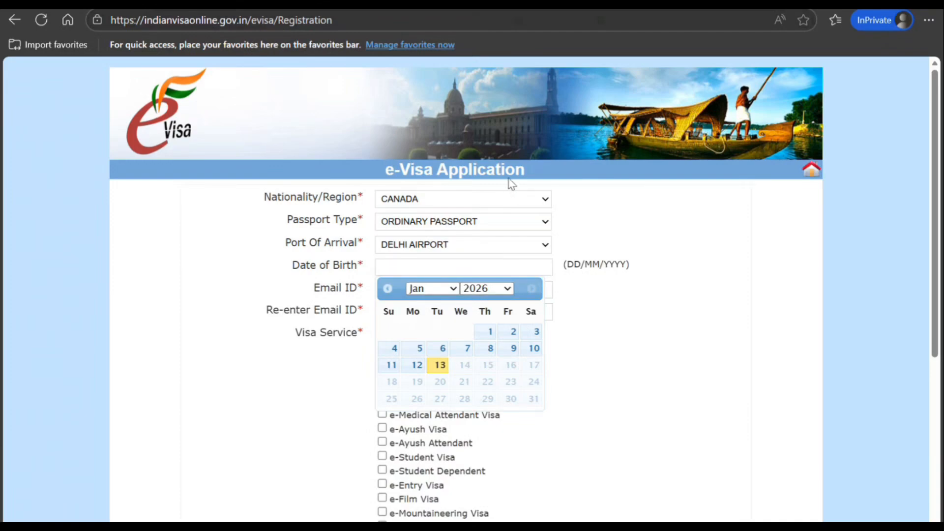
pyautogui.click(484, 202)
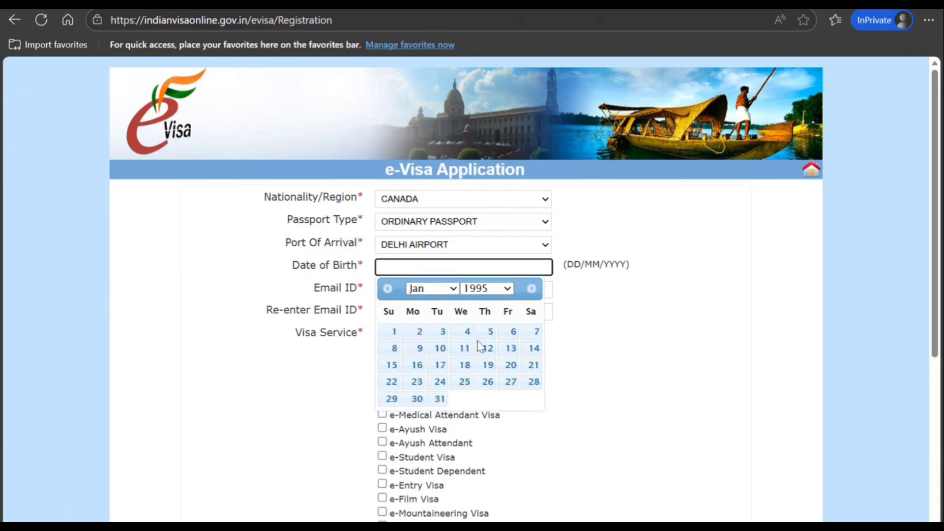
pyautogui.click(392, 331)
pyautogui.click(410, 291)
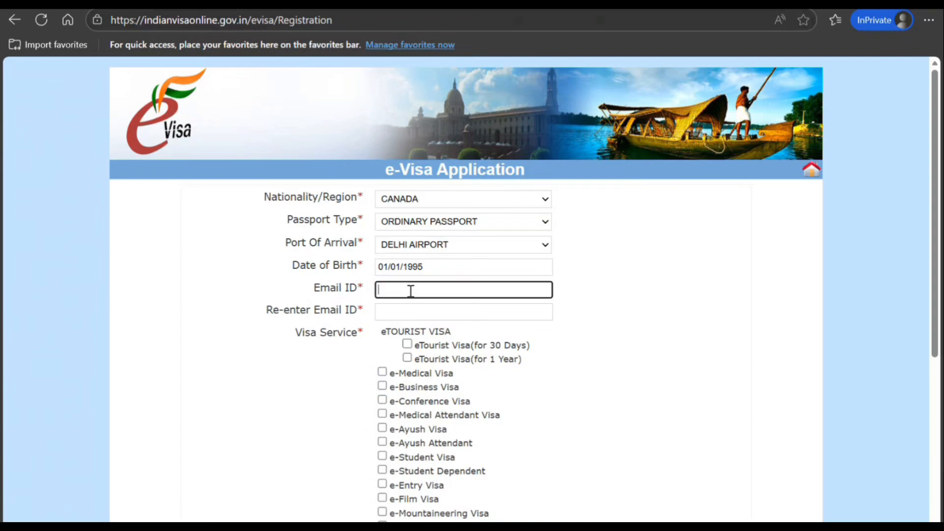
pyautogui.write('nnnnn@Nnnn.nnn')
pyautogui.press('Tab')
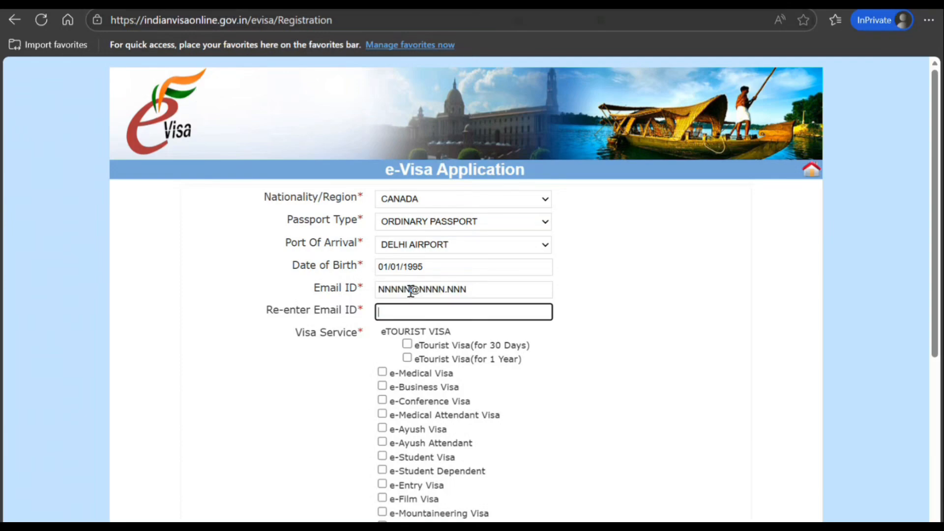
pyautogui.write('nnnnn@nnnn.nnn')
pyautogui.press('Tab')
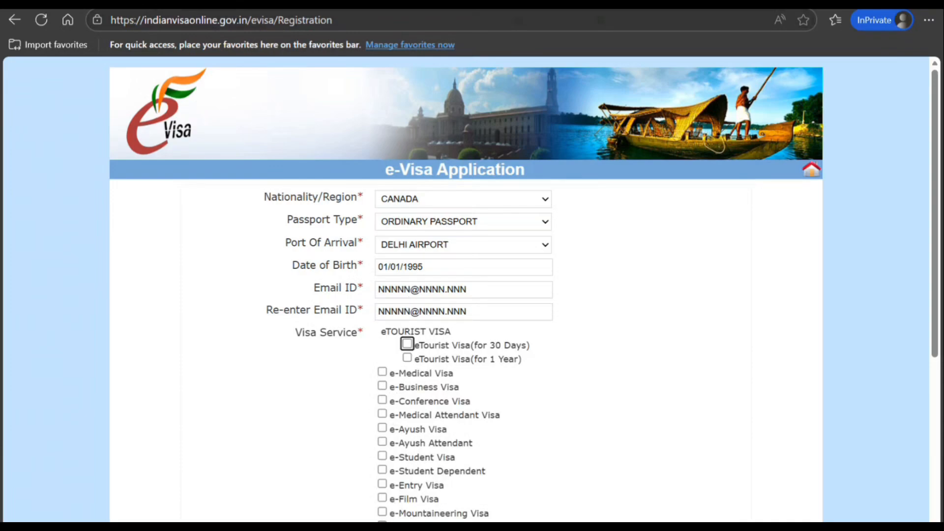
# Step: Choose the e-Transit Visa for transit through India only, arriving 31/01/2026
pyautogui.click(382, 524)
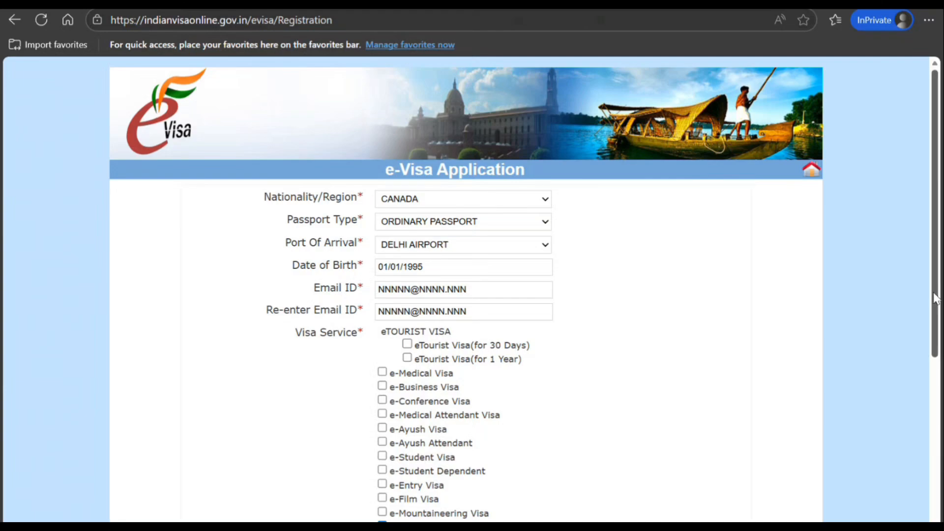
pyautogui.moveTo(936, 297); pyautogui.dragTo(936, 307)
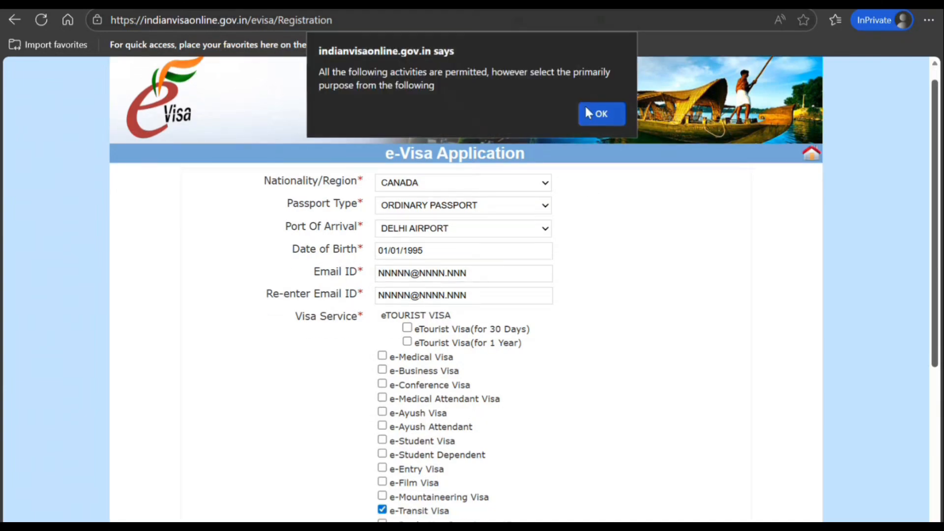
pyautogui.click(590, 112)
pyautogui.scroll(-4, 922, 314)
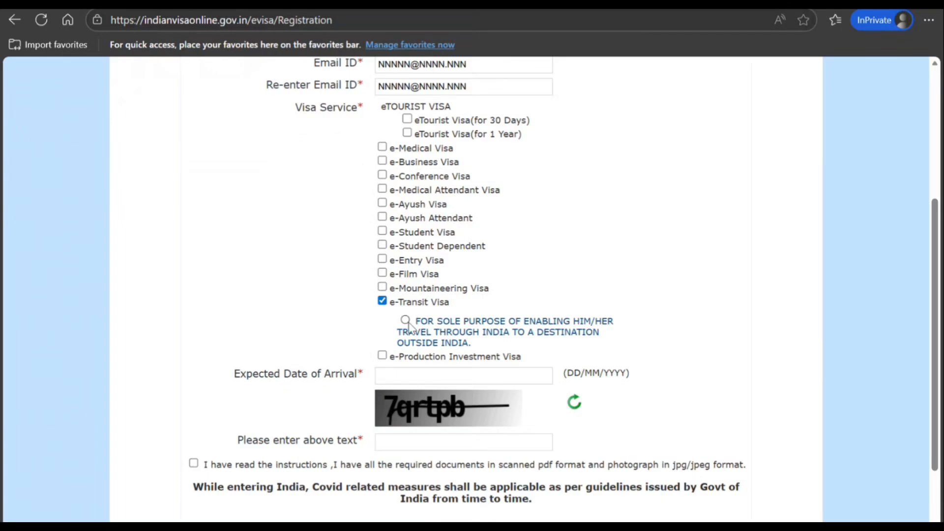
pyautogui.click(405, 320)
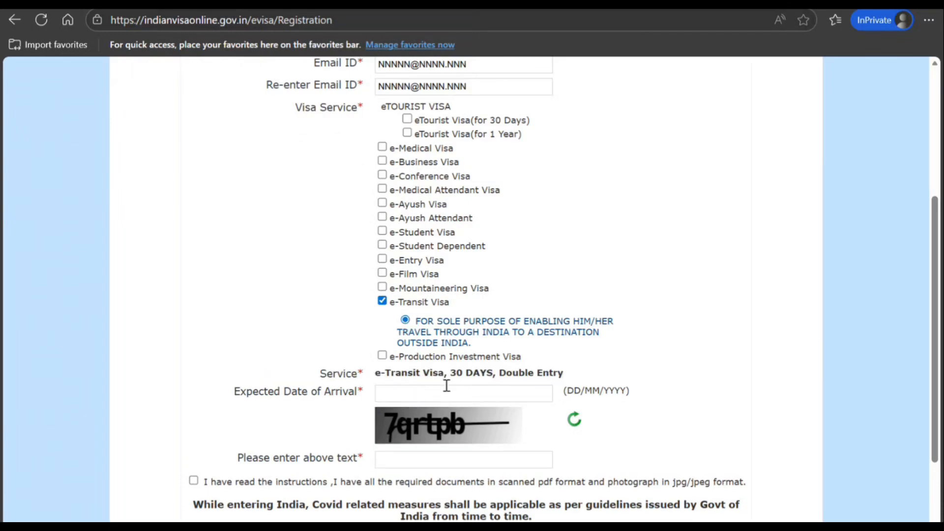
pyautogui.click(464, 396)
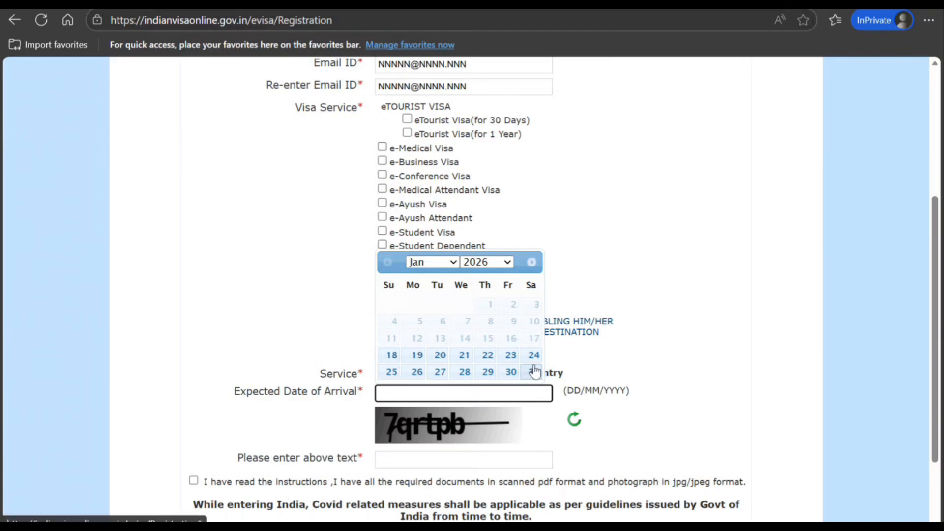
pyautogui.click(534, 371)
# Step: Enter the captcha, accept the declaration and submit the registration form past the documents note
pyautogui.click(435, 455)
pyautogui.write('7')
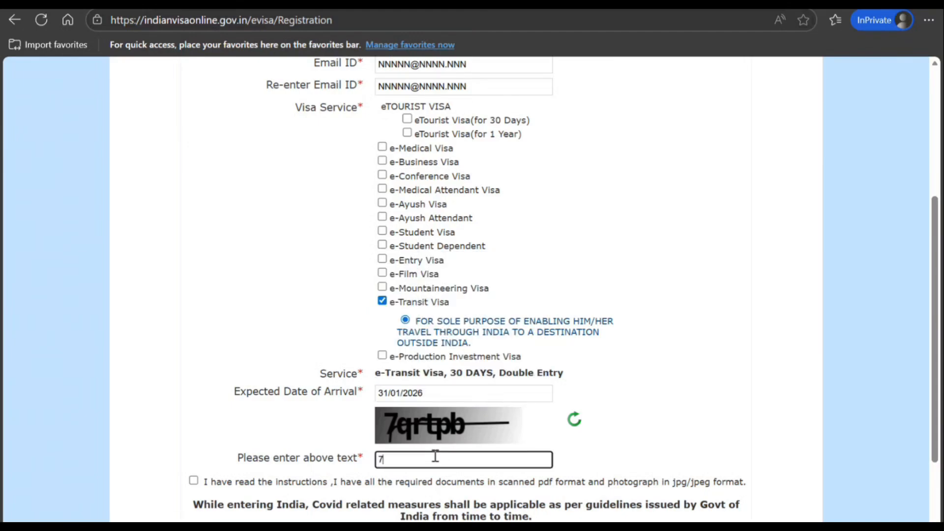
pyautogui.write('artpb')
pyautogui.click(193, 480)
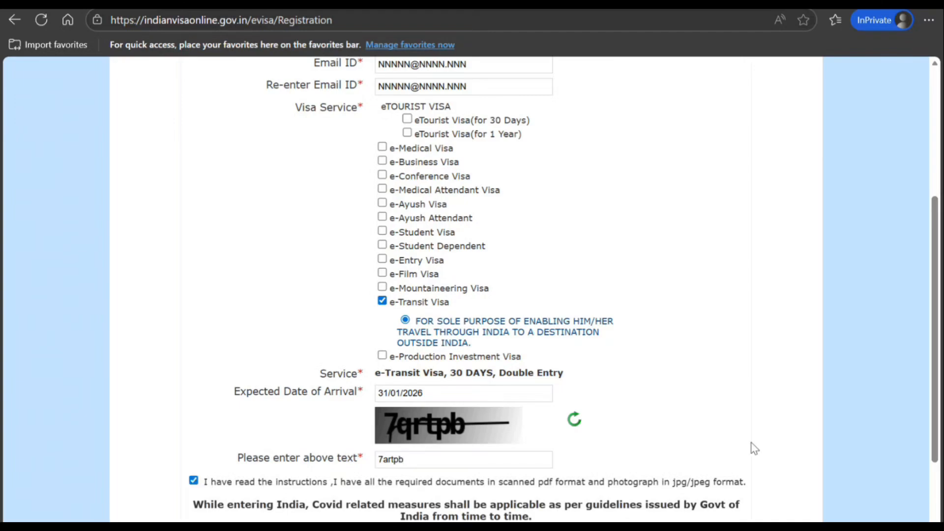
pyautogui.scroll(-2, 940, 407)
pyautogui.click(460, 455)
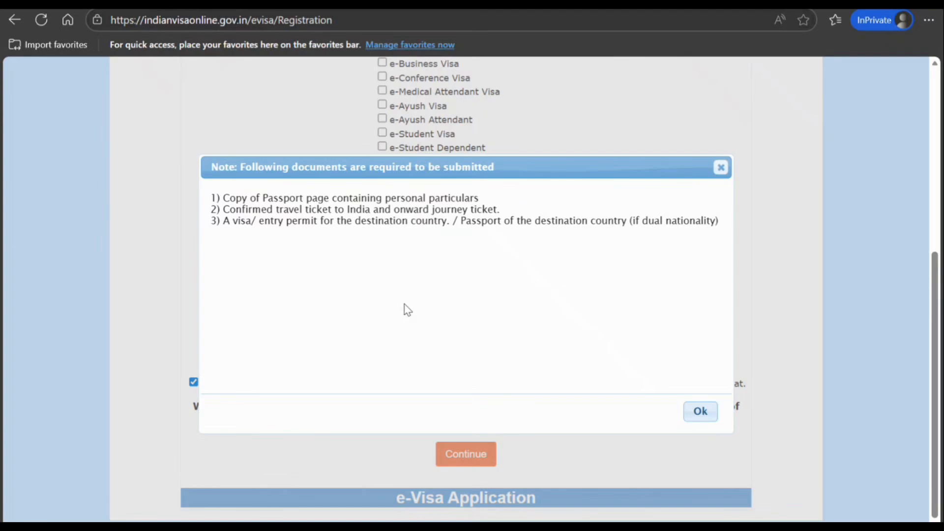
pyautogui.click(700, 412)
pyautogui.click(473, 450)
# Step: Enter the applicant's surname and given names and set gender to Male
pyautogui.click(687, 419)
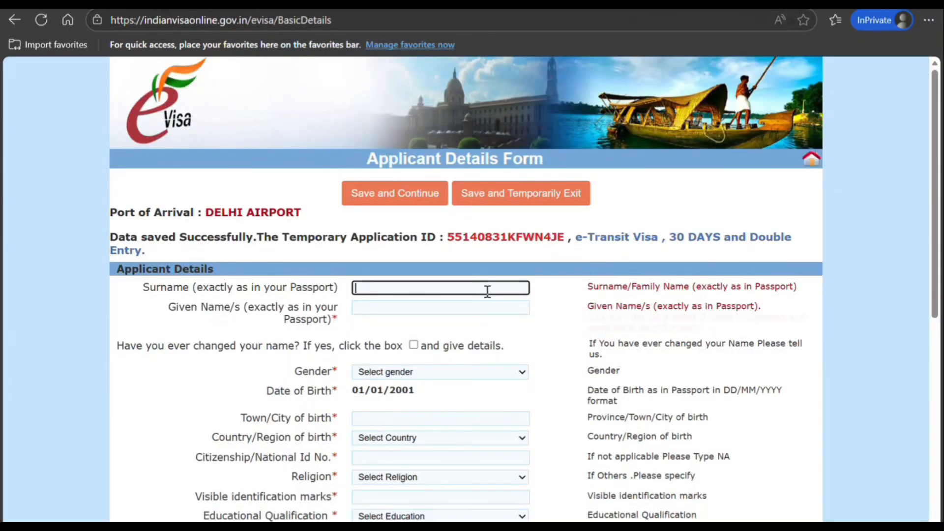
pyautogui.write('SMITH')
pyautogui.press('Tab')
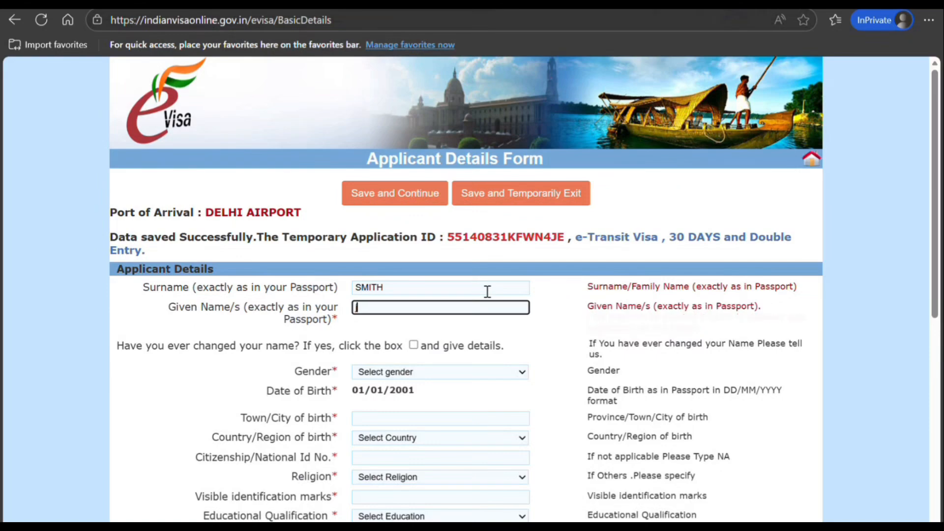
pyautogui.write('JOHN')
pyautogui.press('Tab')
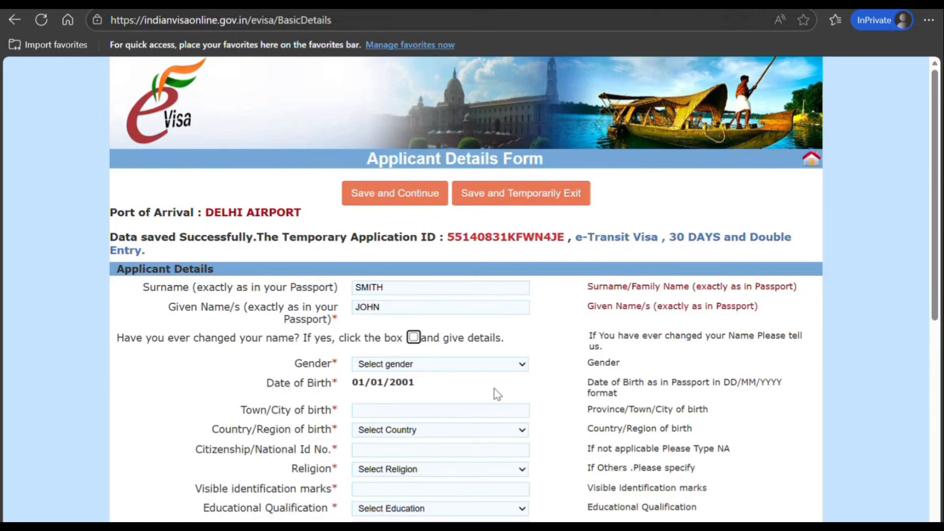
pyautogui.click(459, 366)
pyautogui.click(400, 403)
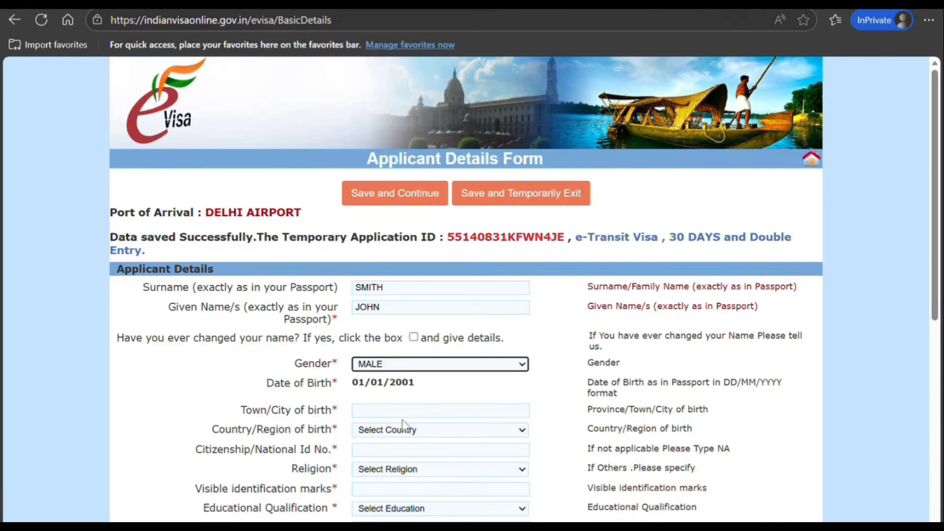
# Step: Enter birthplace Toronto, Canada, citizenship number NA, religion Hindu and identification mark MOLE
pyautogui.click(406, 411)
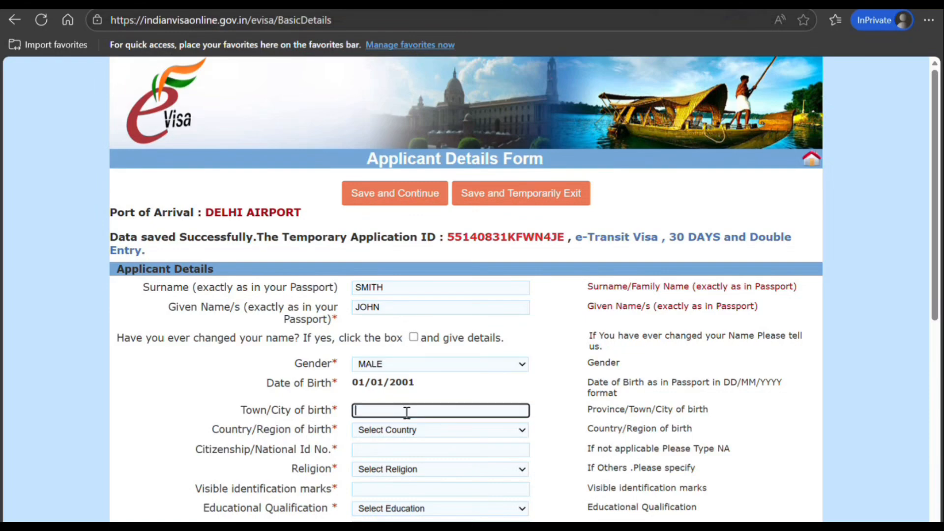
pyautogui.write('Toronto')
pyautogui.press('Tab')
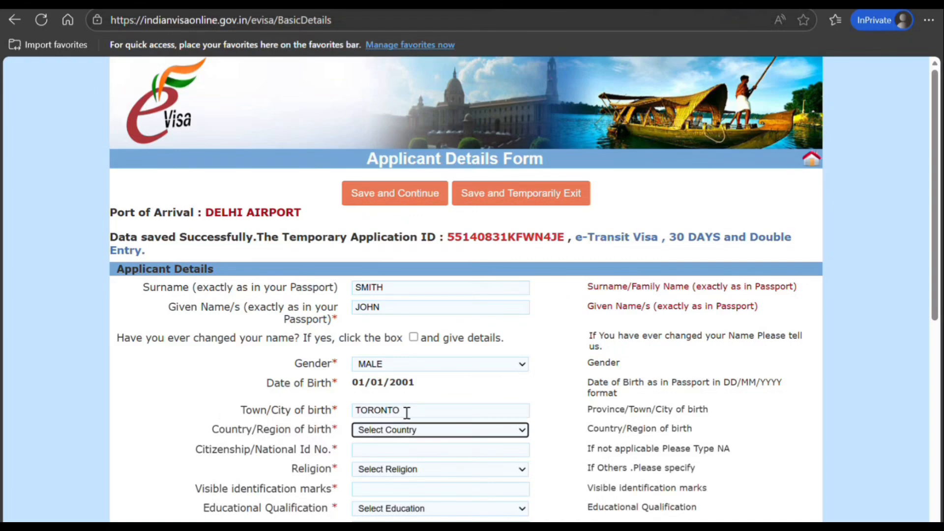
pyautogui.press('c')
pyautogui.press('c')
pyautogui.press('c')
pyautogui.press('Tab')
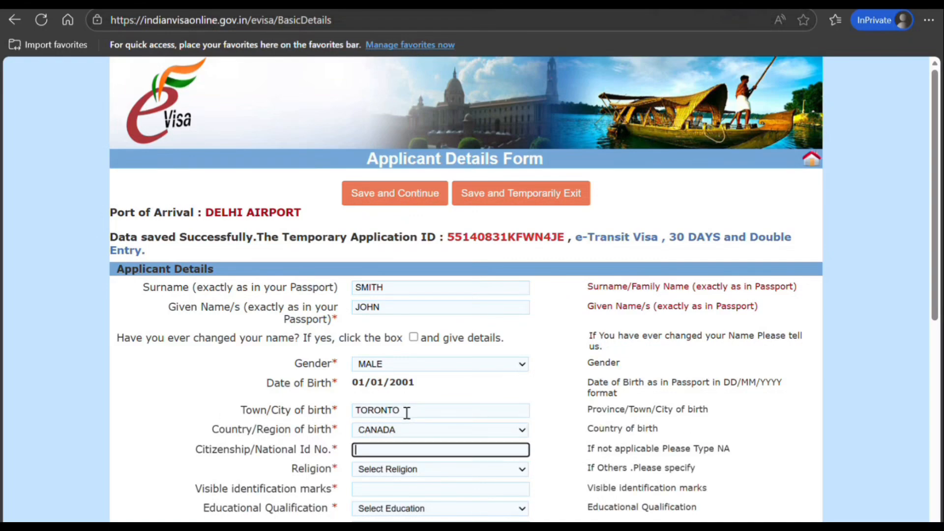
pyautogui.write('NA')
pyautogui.press('Tab')
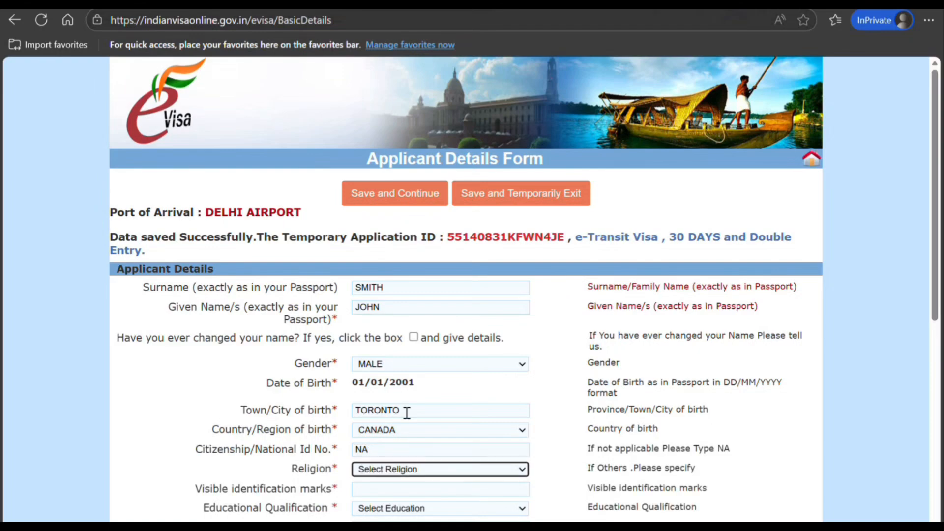
pyautogui.press('h')
pyautogui.press('Tab')
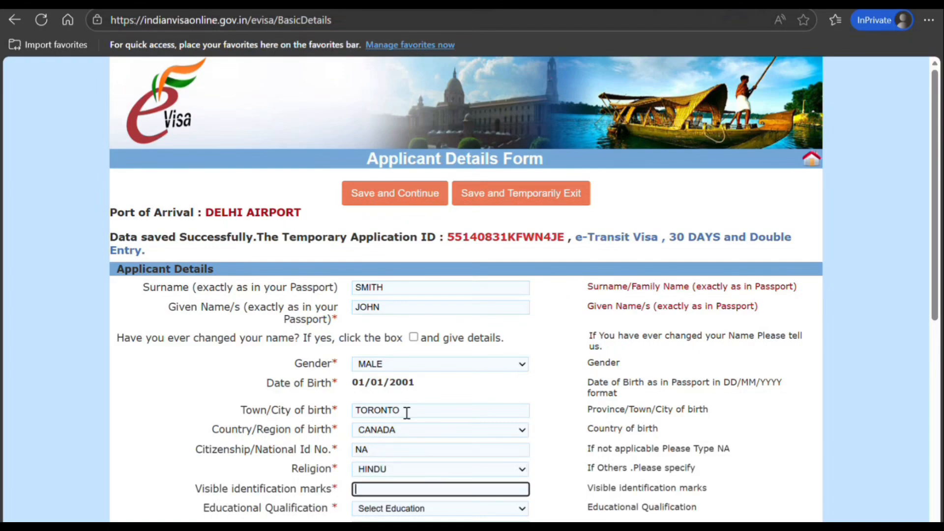
pyautogui.write('MOLE')
pyautogui.press('Tab')
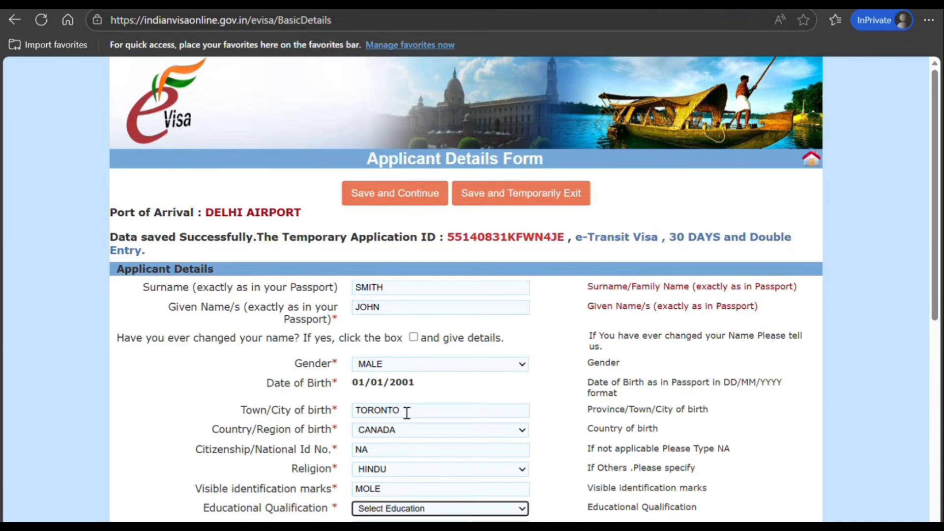
# Step: Set educational qualification to Graduate from University of Toronto
pyautogui.scroll(-5, 574, 313)
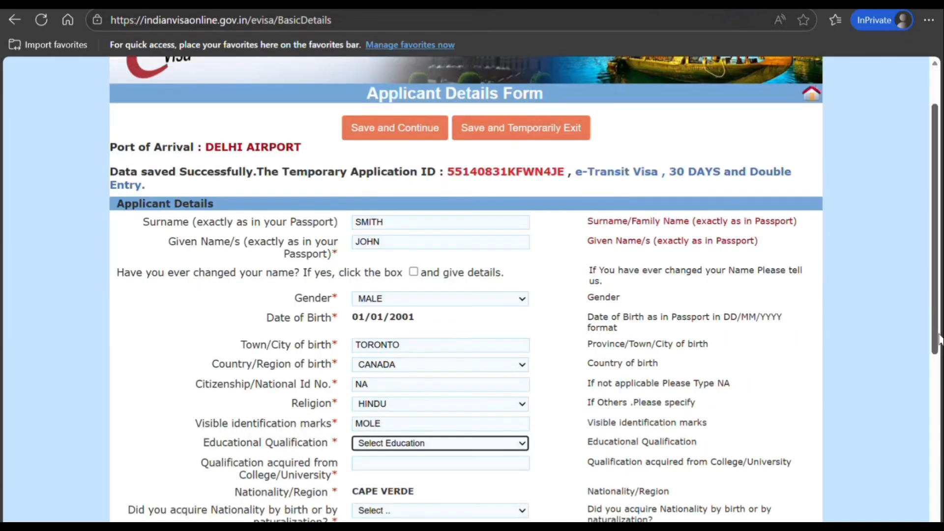
pyautogui.click(477, 206)
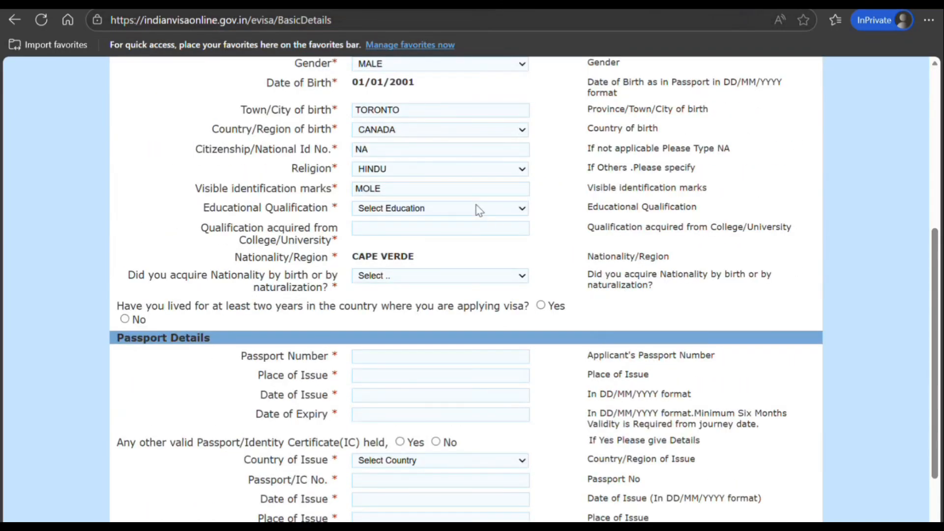
pyautogui.click(416, 269)
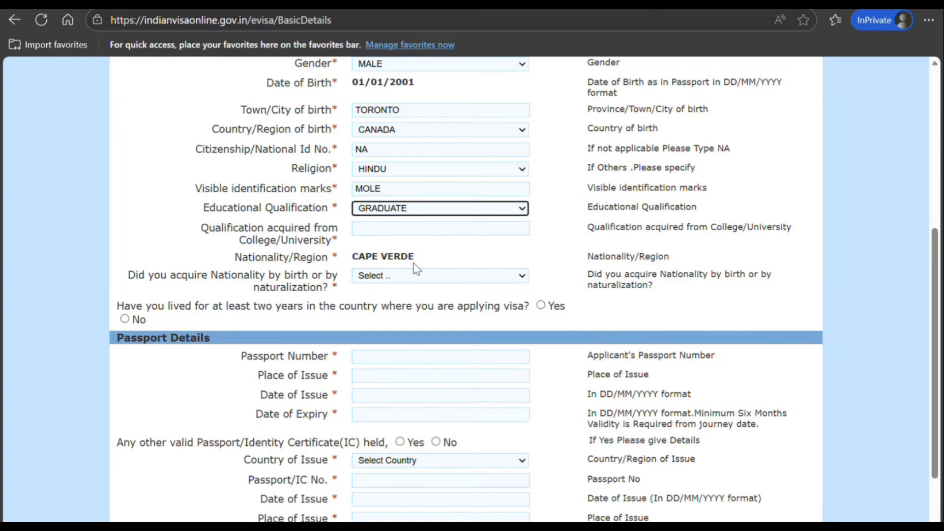
pyautogui.click(407, 229)
pyautogui.write('Un')
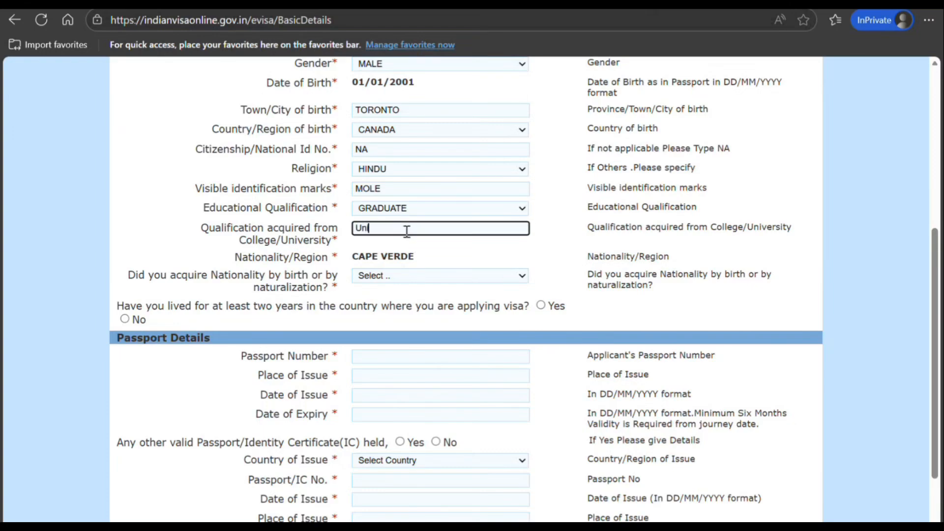
pyautogui.write('iversity of Toronto')
pyautogui.click(867, 187)
# Step: Mark nationality as acquired By Birth and answer Yes to two years' residence
pyautogui.scroll(2, 934, 326)
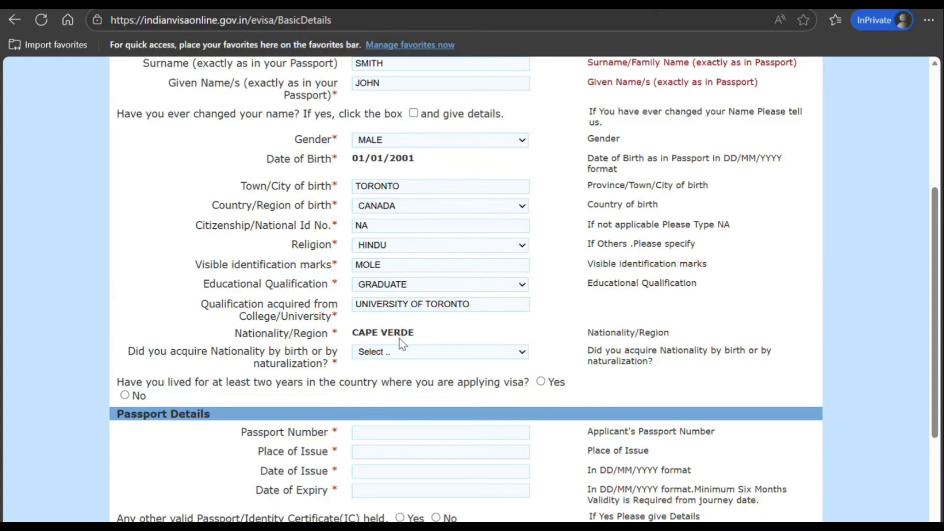
pyautogui.moveTo(415, 341); pyautogui.dragTo(390, 350)
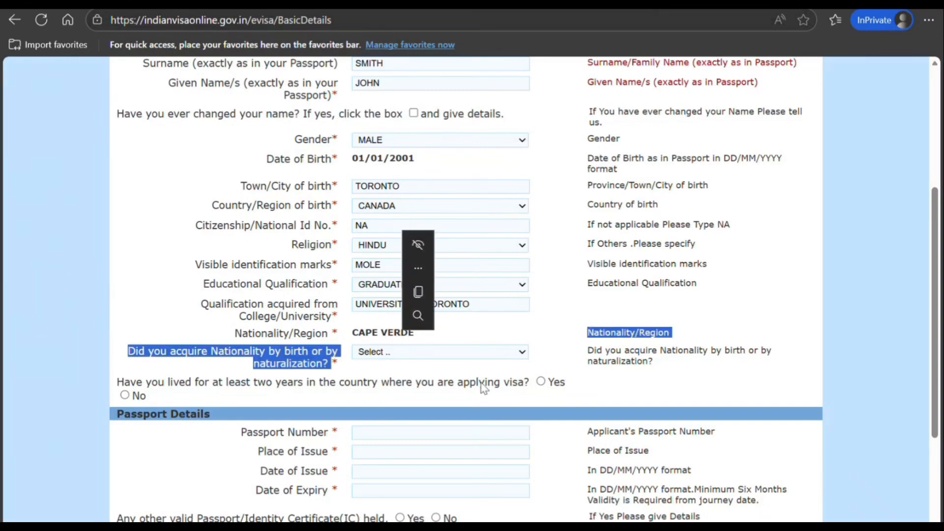
pyautogui.click(498, 372)
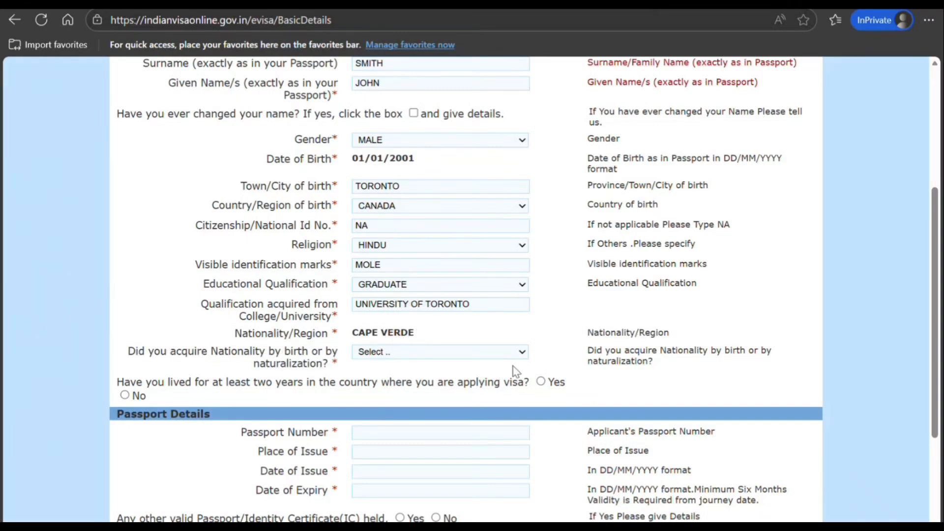
pyautogui.click(503, 353)
pyautogui.click(450, 387)
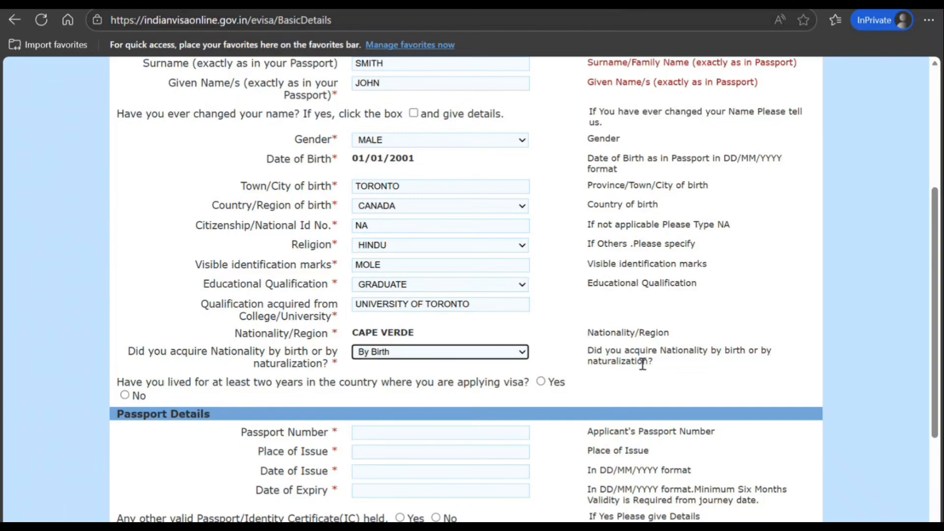
pyautogui.click(622, 362)
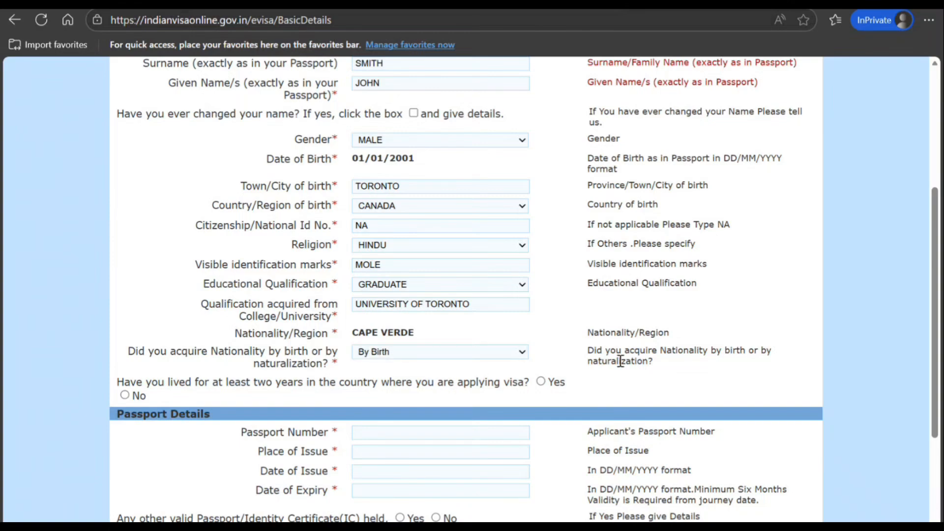
pyautogui.click(541, 382)
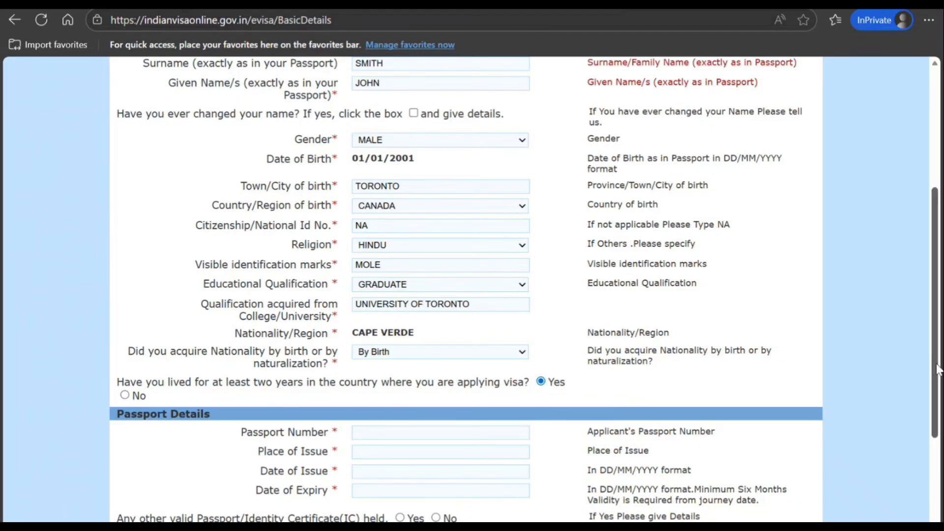
pyautogui.scroll(-3, 934, 362)
pyautogui.scroll(7, 900, 258)
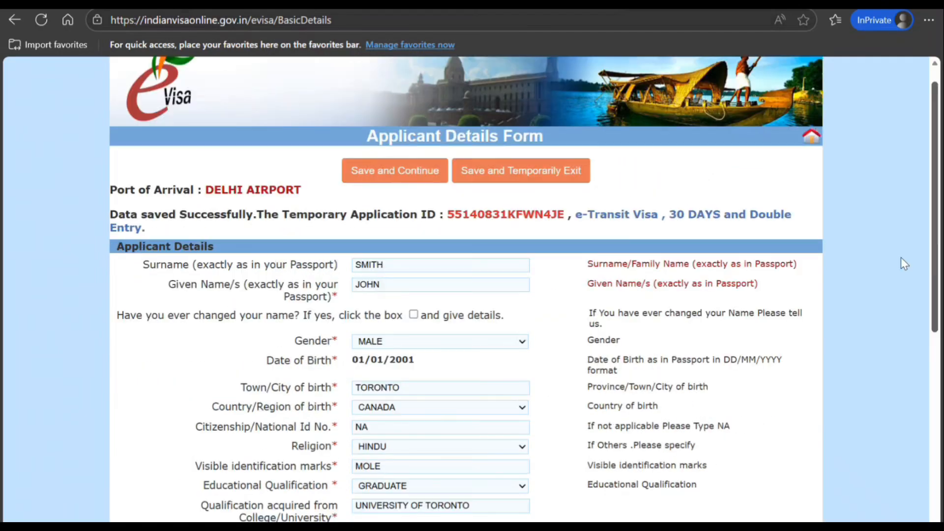
pyautogui.scroll(-7, 901, 258)
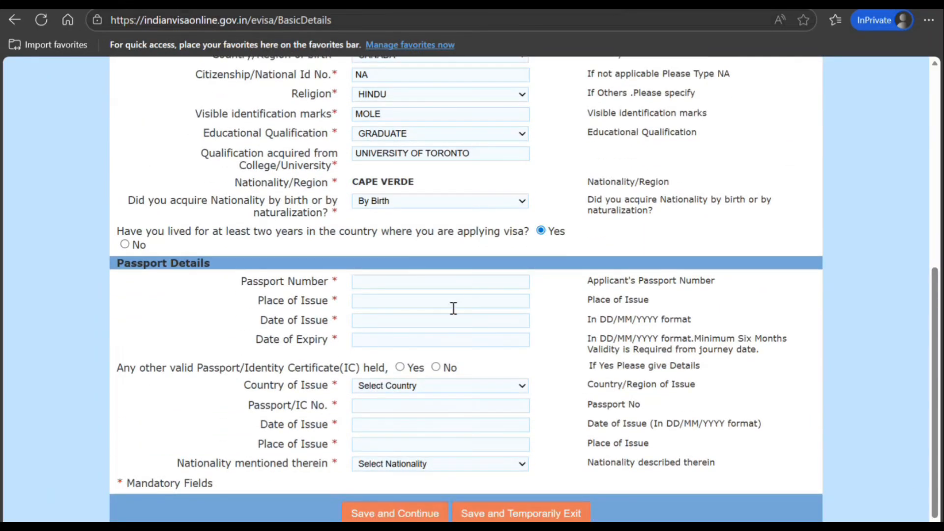
# Step: Enter the passport number, place of issue Toronto, issue date 01/01/2026 and expiry 01/01/2036
pyautogui.click(444, 280)
pyautogui.write('K898989898')
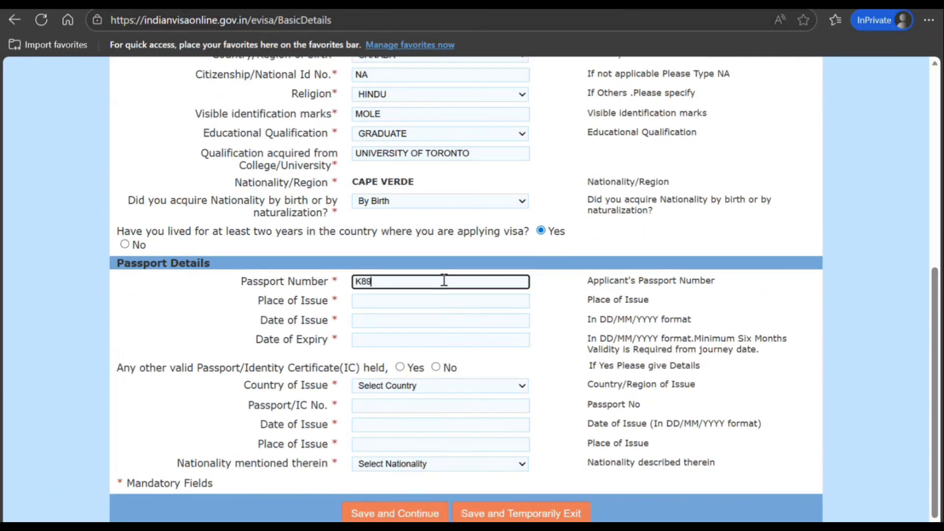
pyautogui.press('Tab')
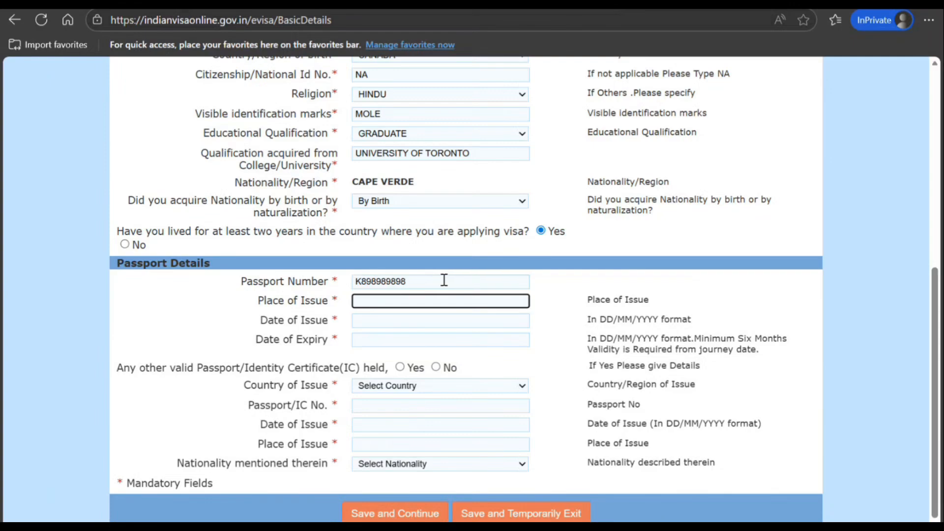
pyautogui.write('Toronto')
pyautogui.press('Tab')
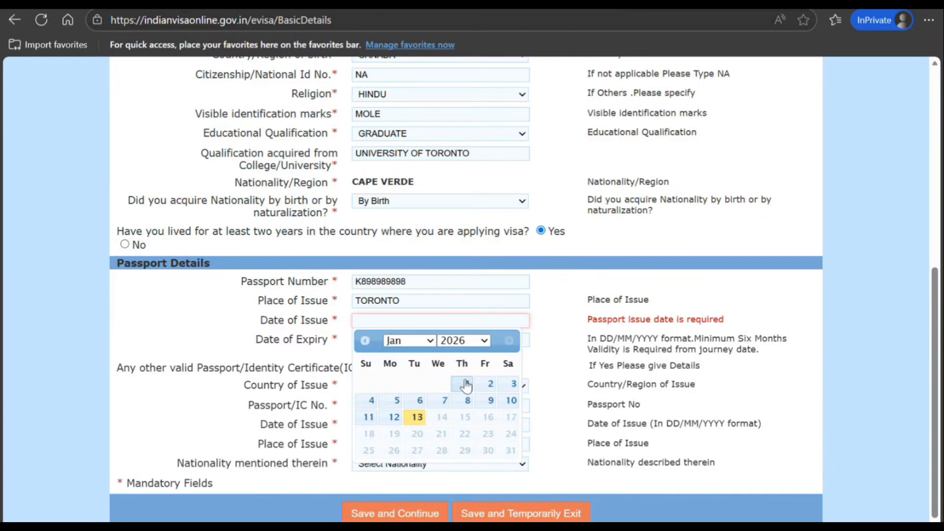
pyautogui.click(466, 383)
pyautogui.click(398, 339)
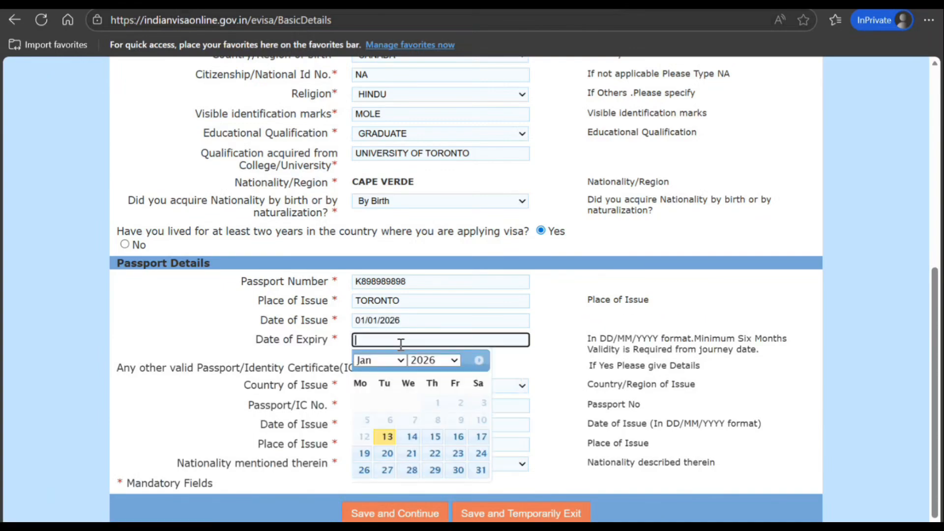
pyautogui.click(459, 366)
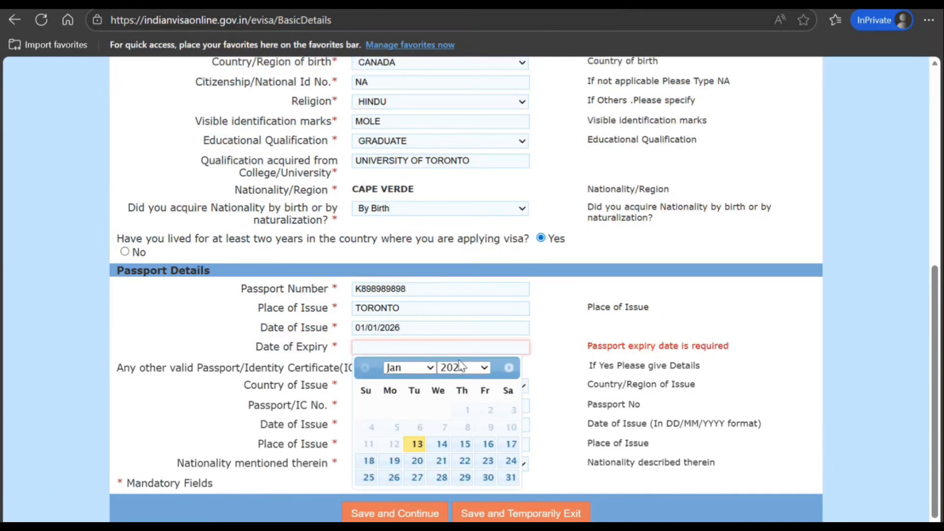
pyautogui.click(464, 188)
pyautogui.click(420, 410)
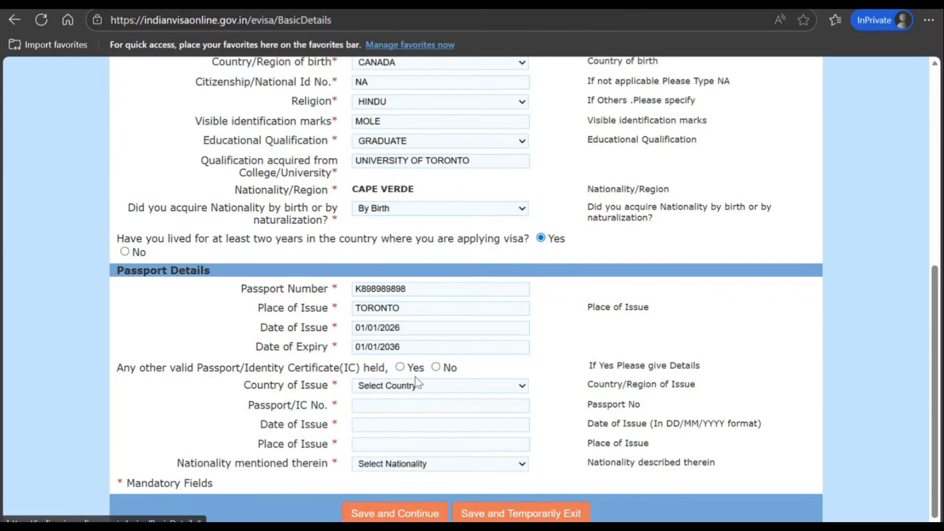
# Step: Answer No to holding another passport and enter the present street address, city, Canada, state and postal code
pyautogui.click(436, 367)
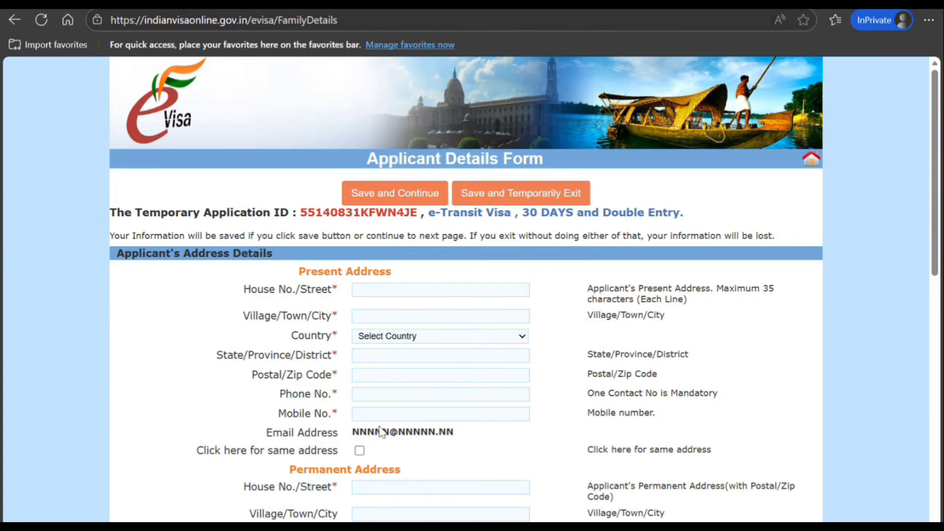
pyautogui.click(394, 289)
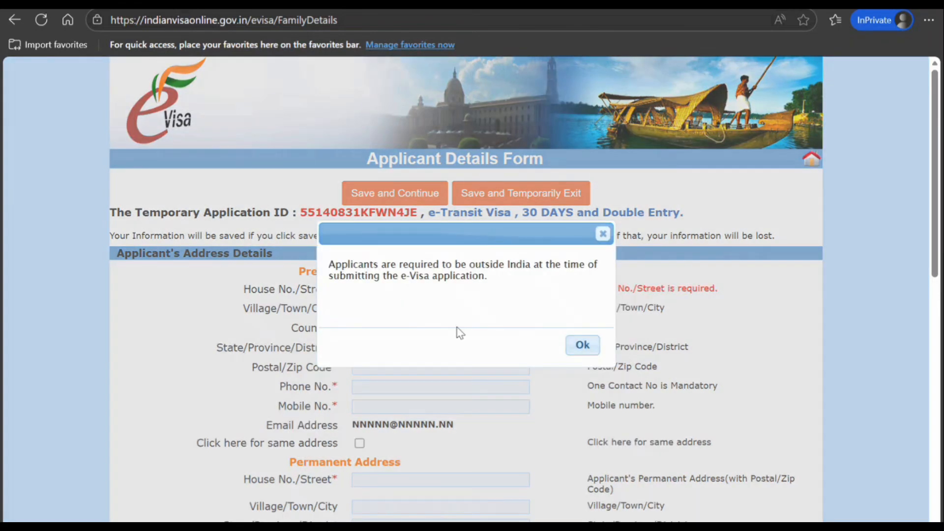
pyautogui.click(578, 348)
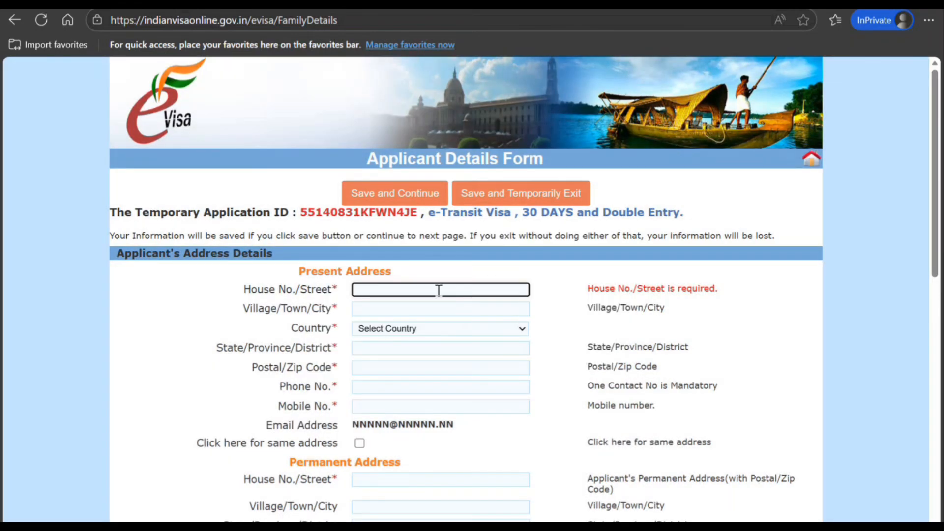
pyautogui.write('787 HJHJHHJ')
pyautogui.press('Tab')
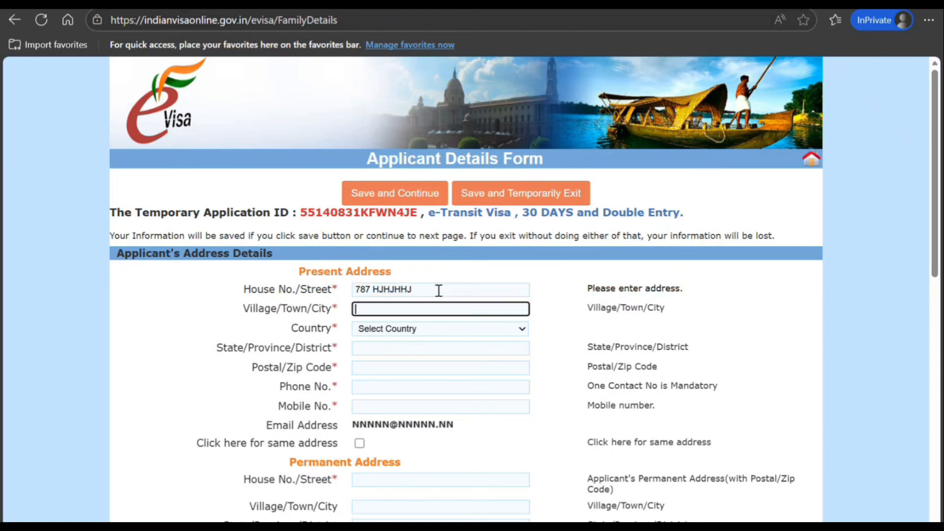
pyautogui.write('hjhjhj h jhhj')
pyautogui.press('Tab')
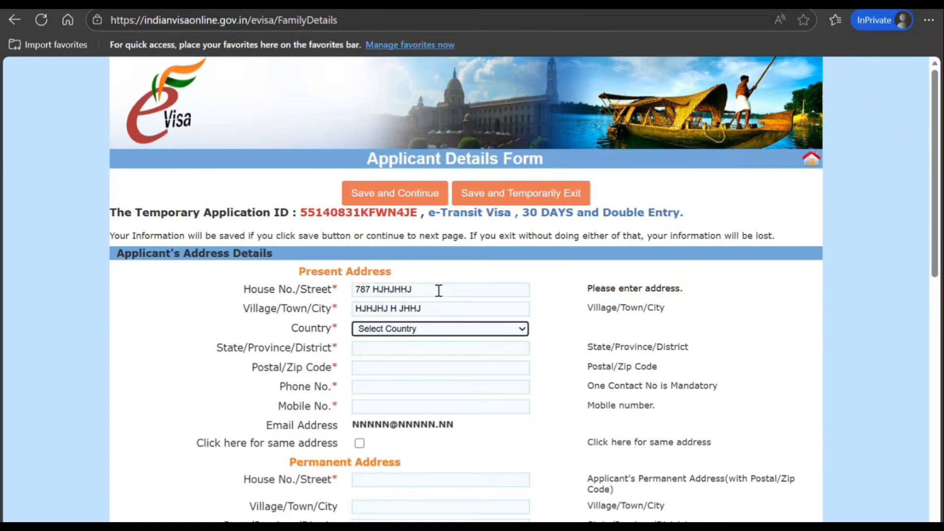
pyautogui.write('can')
pyautogui.press('Tab')
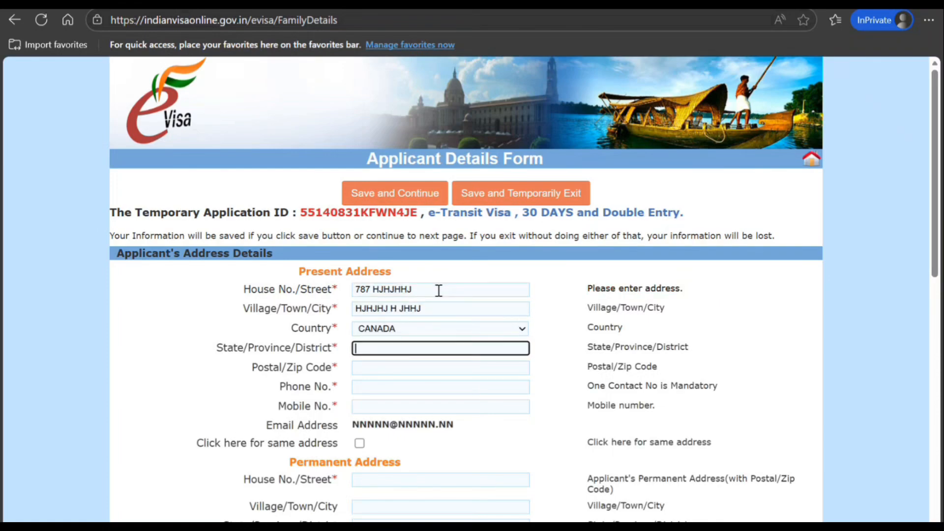
pyautogui.write('hjhjh')
pyautogui.press('Tab')
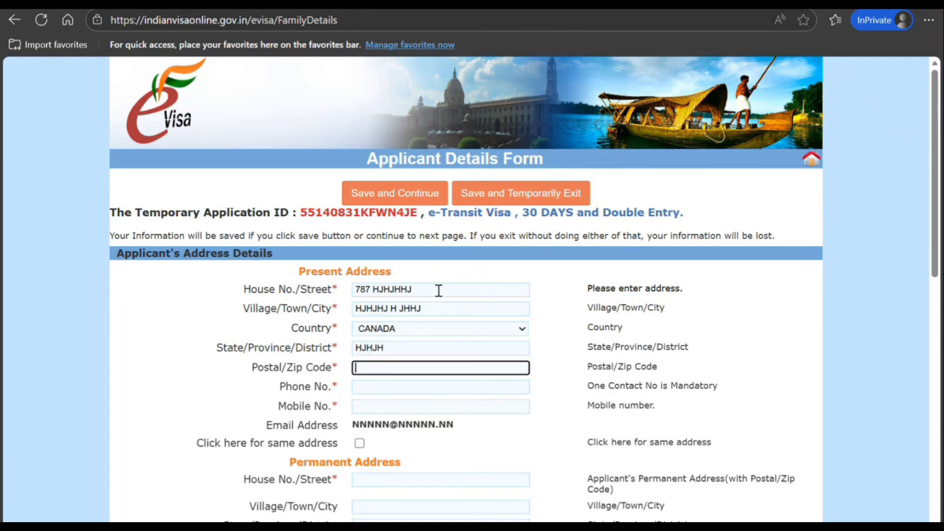
pyautogui.write('uuiuiu')
pyautogui.press('Tab')
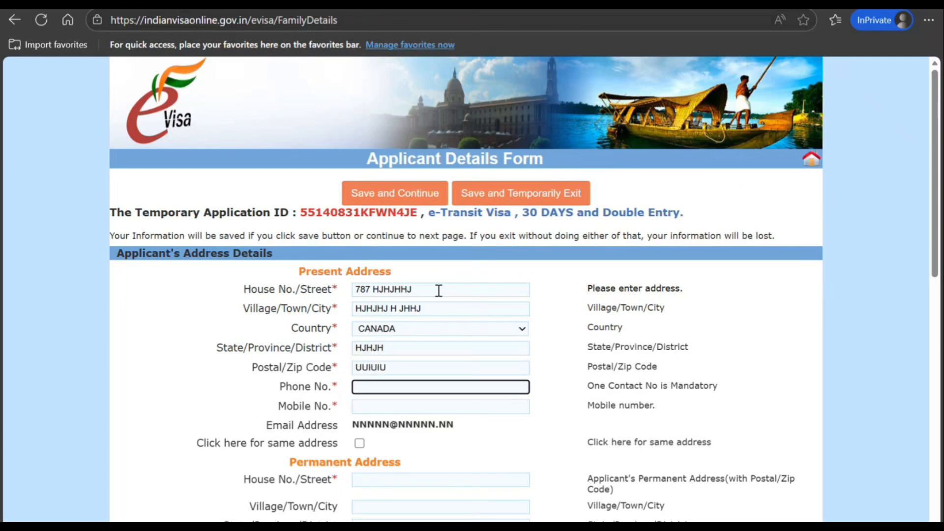
# Step: Enter the phone and mobile numbers and copy the present address as permanent address
pyautogui.write('89898989898')
pyautogui.press('Tab')
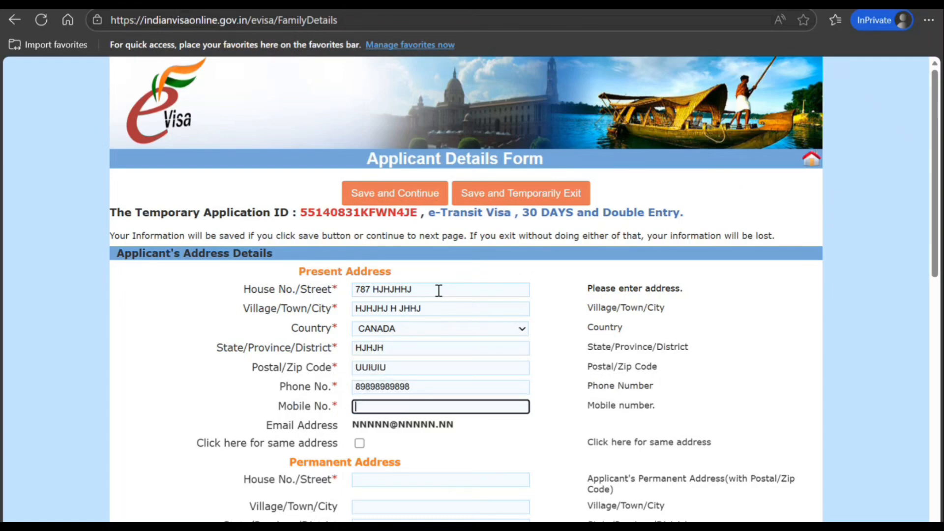
pyautogui.write('89898989898')
pyautogui.press('Tab')
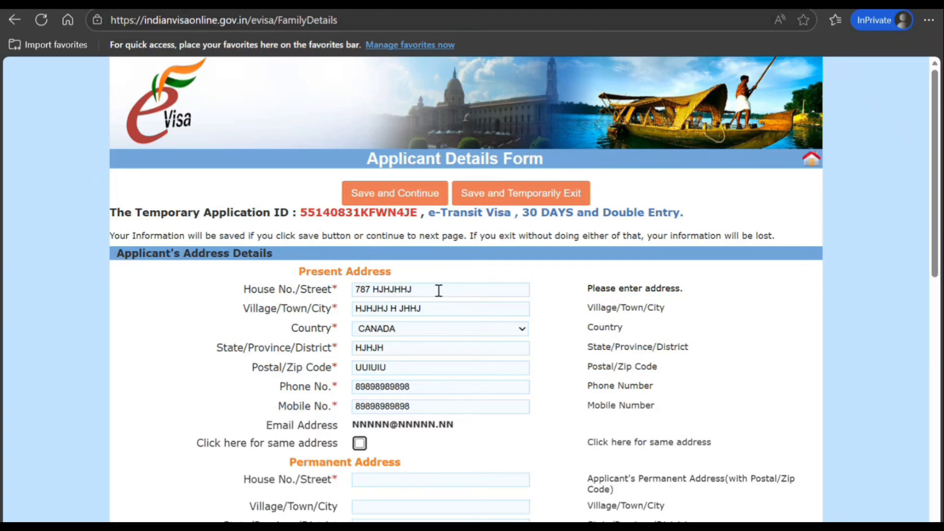
pyautogui.click(359, 444)
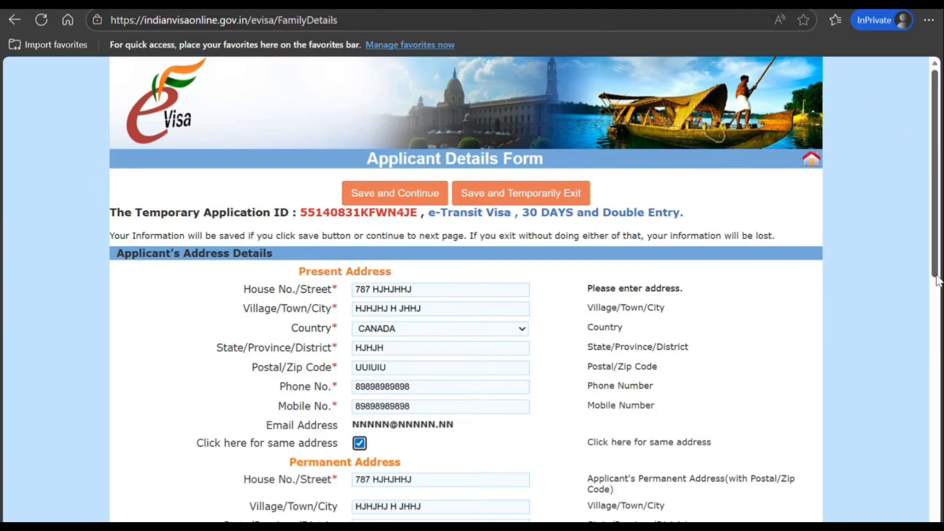
# Step: Enter the father's name, nationality Canada, birthplace Toronto and birth country Canada
pyautogui.moveTo(938, 281); pyautogui.dragTo(938, 437)
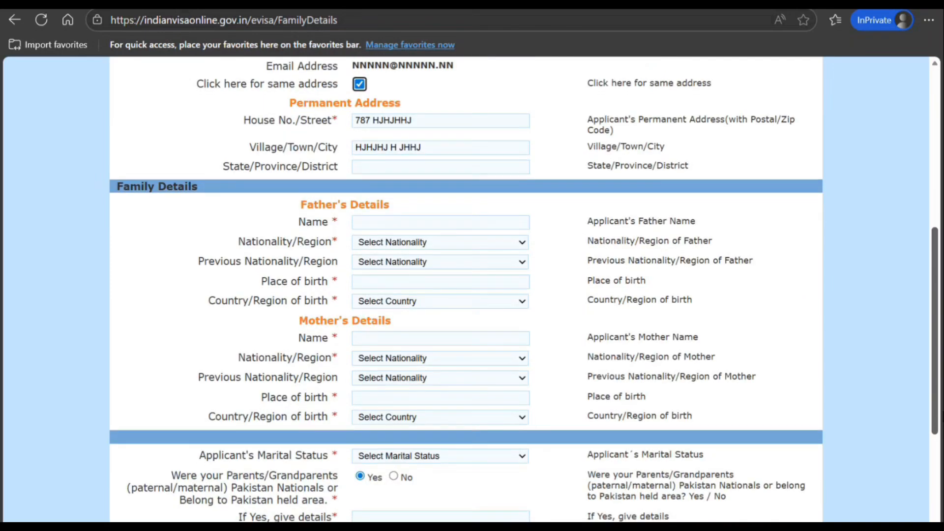
pyautogui.click(449, 218)
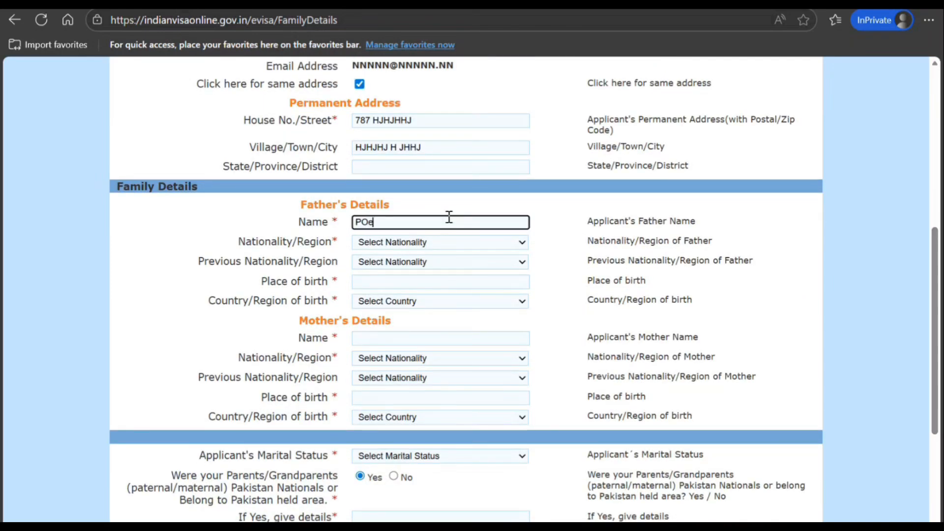
pyautogui.press('Tab')
pyautogui.write('camecan')
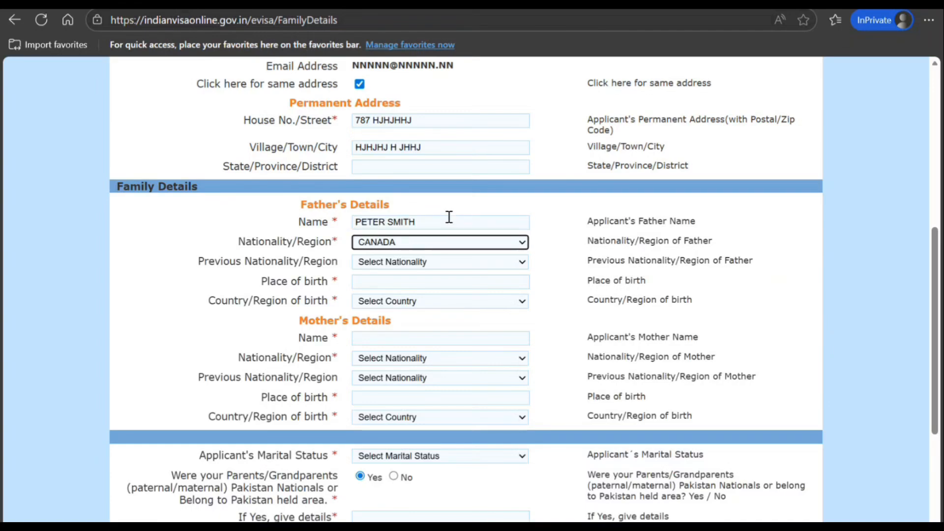
pyautogui.press('Tab')
pyautogui.press('Tab')
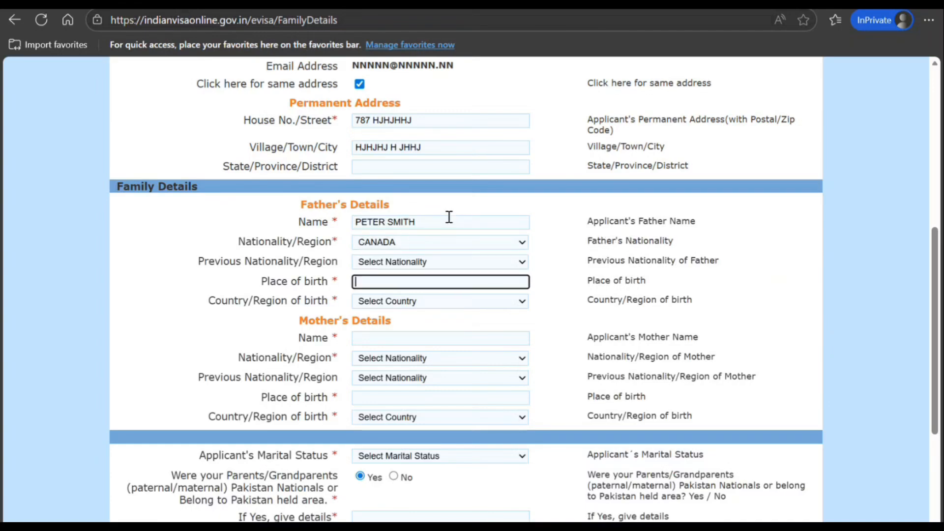
pyautogui.write('Toronto')
pyautogui.press('Tab')
pyautogui.write('can')
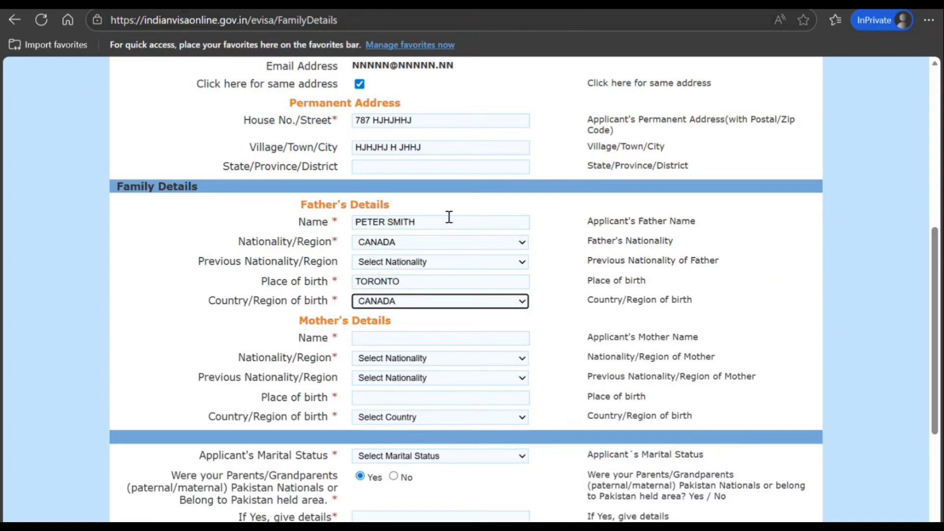
pyautogui.press('Tab')
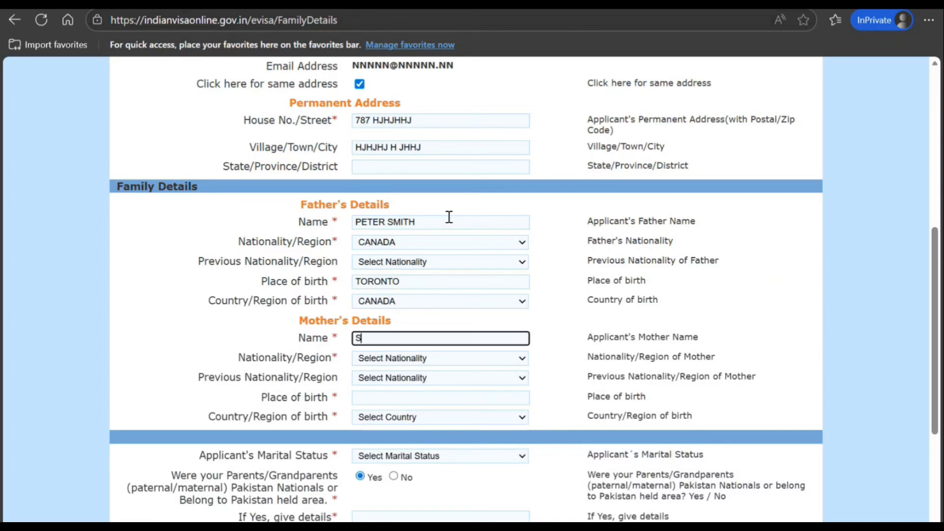
# Step: Enter the mother's name, nationality Canada, birthplace Toronto and birth country Canada
pyautogui.press('Tab')
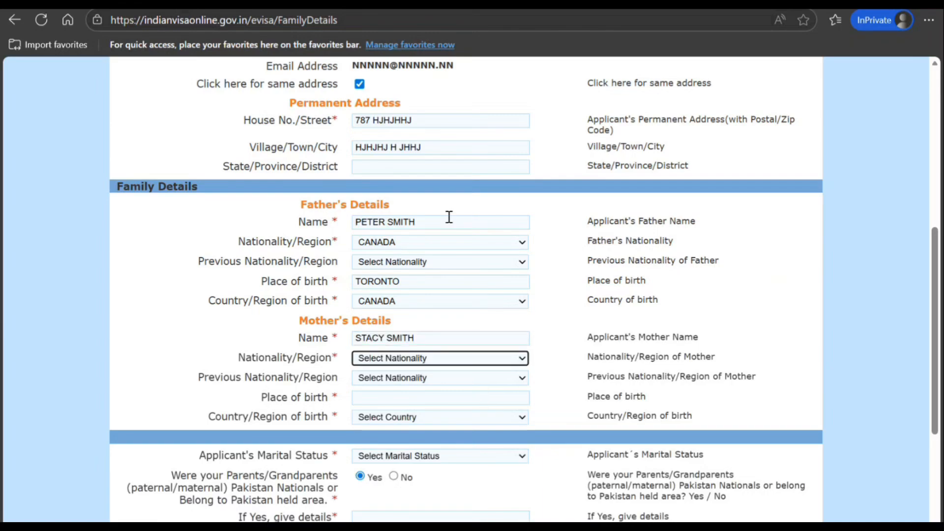
pyautogui.write('can')
pyautogui.press('Tab')
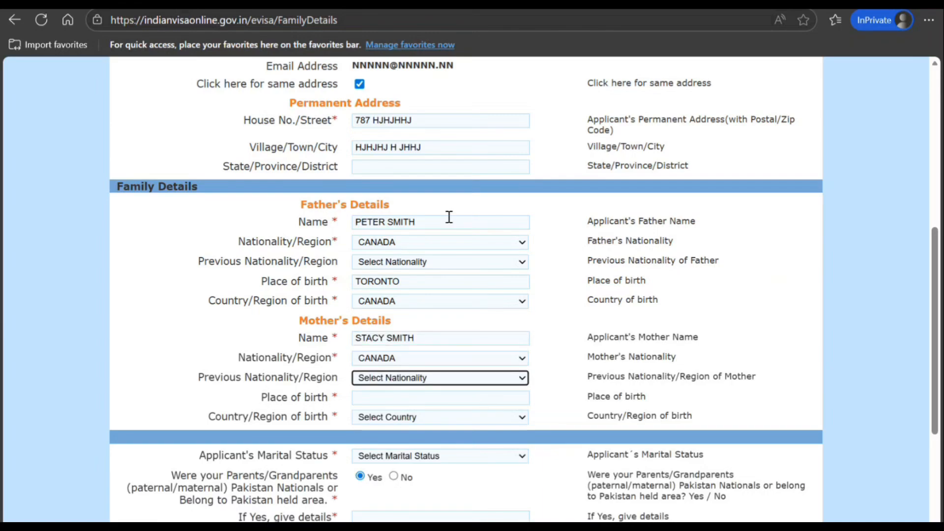
pyautogui.press('Tab')
pyautogui.write('Toron')
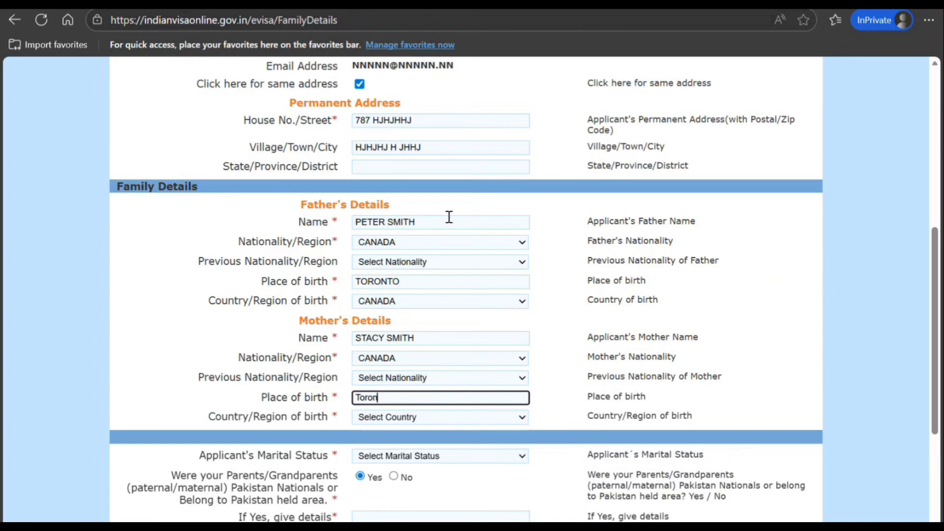
pyautogui.write('to')
pyautogui.press('Tab')
pyautogui.write('can')
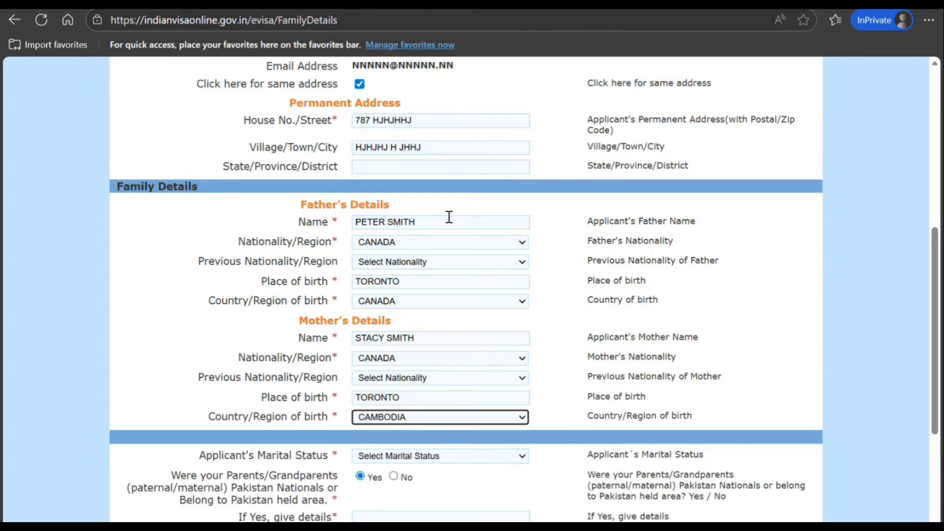
pyautogui.press('Tab')
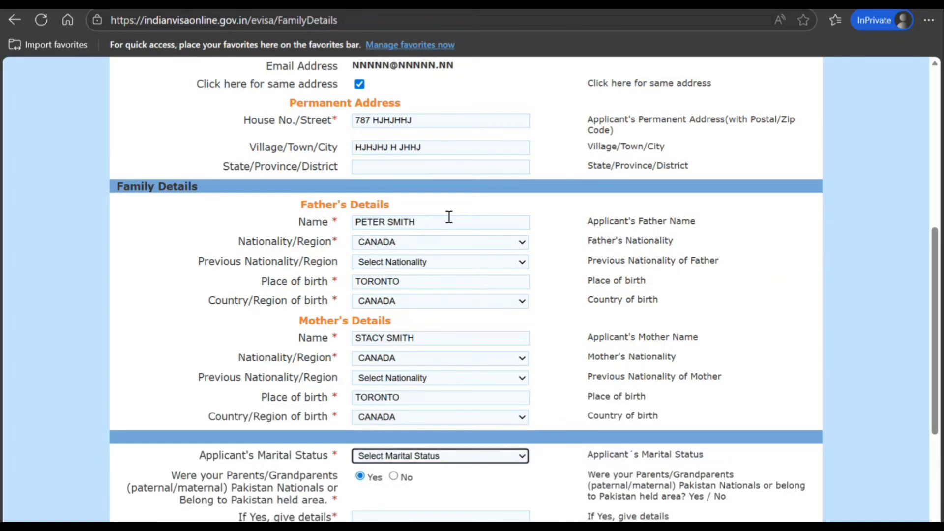
# Step: Set marital status to Single and answer No to the Pakistan-nationals question
pyautogui.press('Tab')
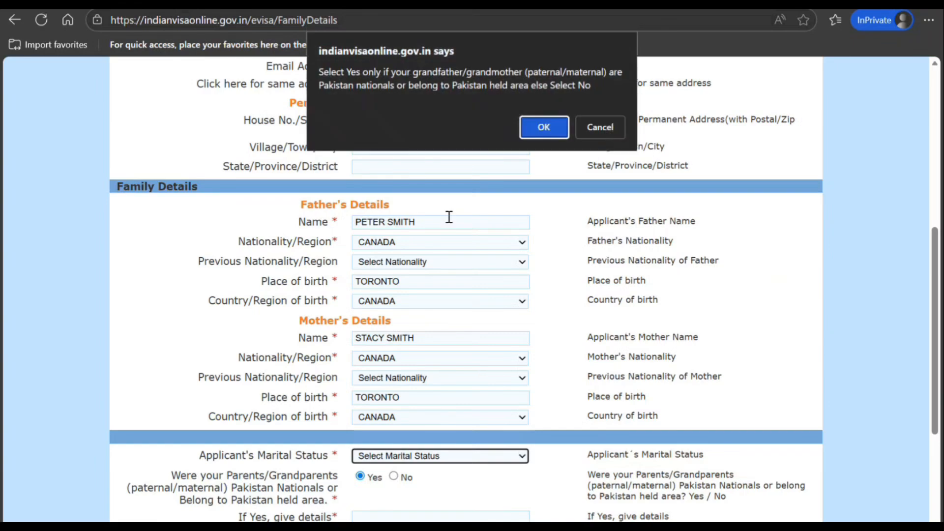
pyautogui.click(544, 127)
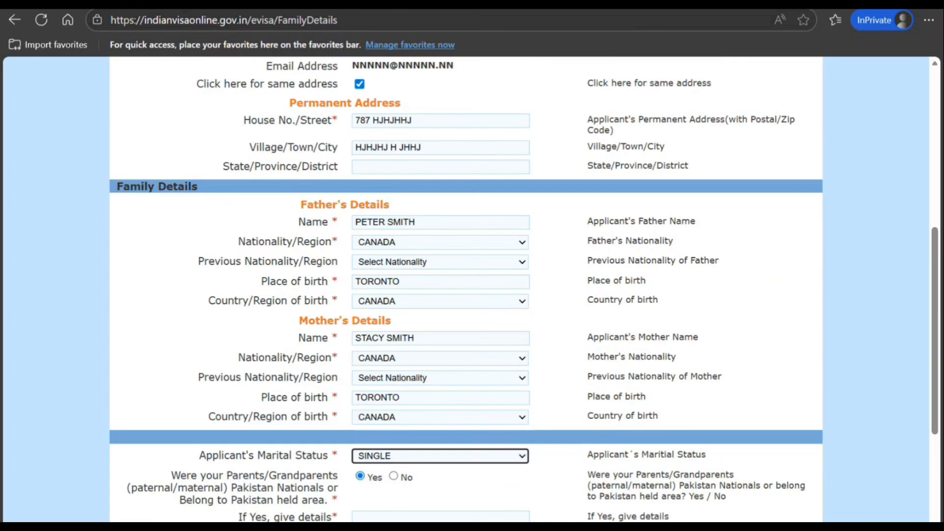
pyautogui.click(393, 476)
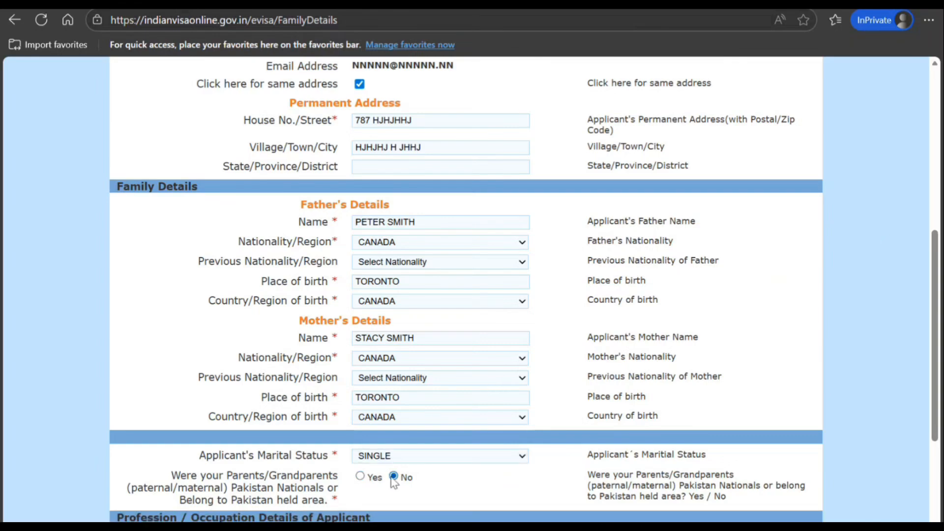
# Step: Enter employer Tiyi Engineering, designation Support Engineer, employer address and phone, then save and continue
pyautogui.moveTo(935, 288); pyautogui.dragTo(936, 365)
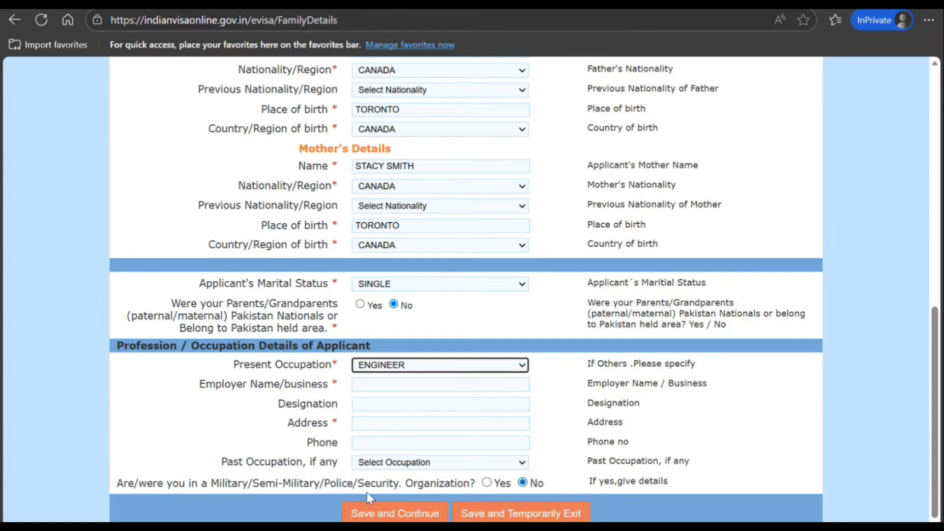
pyautogui.click(379, 389)
pyautogui.write('T')
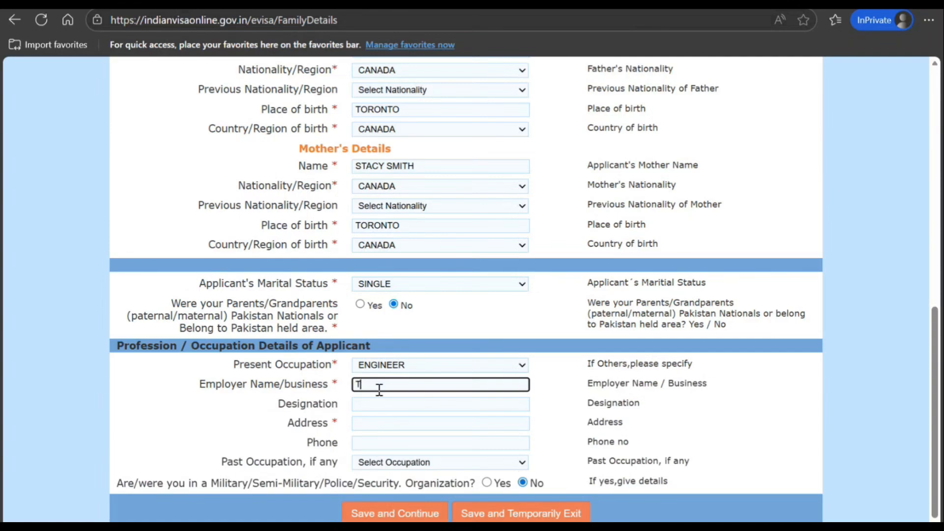
pyautogui.write('iyi Engineering')
pyautogui.press('Tab')
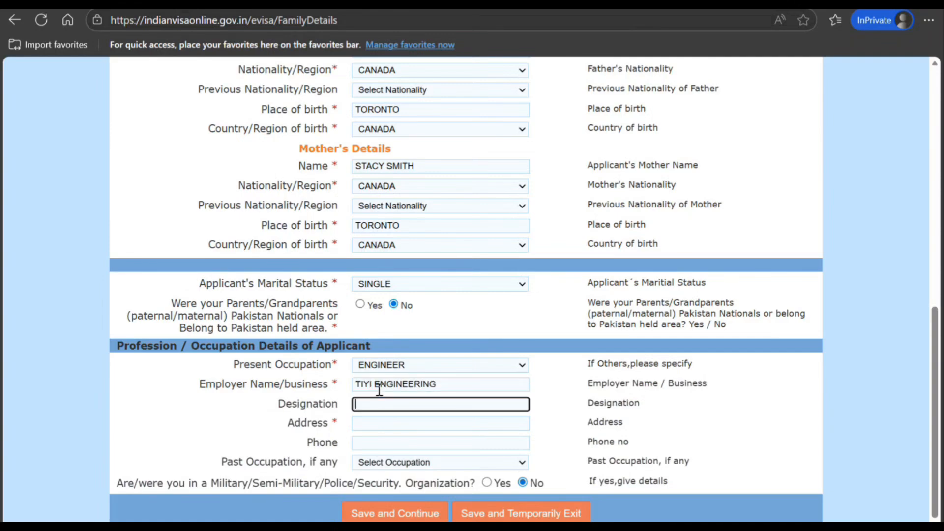
pyautogui.write('Support Engineer')
pyautogui.press('Tab')
pyautogui.write('878 hj jh jh')
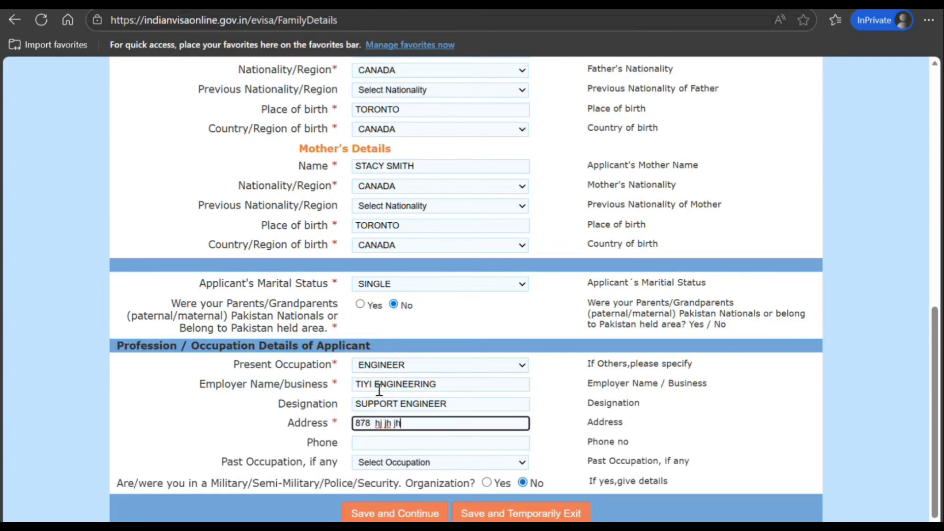
pyautogui.press('Tab')
pyautogui.write('9u5908765')
pyautogui.press('BackSpace')
pyautogui.press('BackSpace')
pyautogui.press('BackSpace')
pyautogui.press('BackSpace')
pyautogui.press('BackSpace')
pyautogui.press('BackSpace')
pyautogui.press('BackSpace')
pyautogui.press('BackSpace')
pyautogui.press('BackSpace')
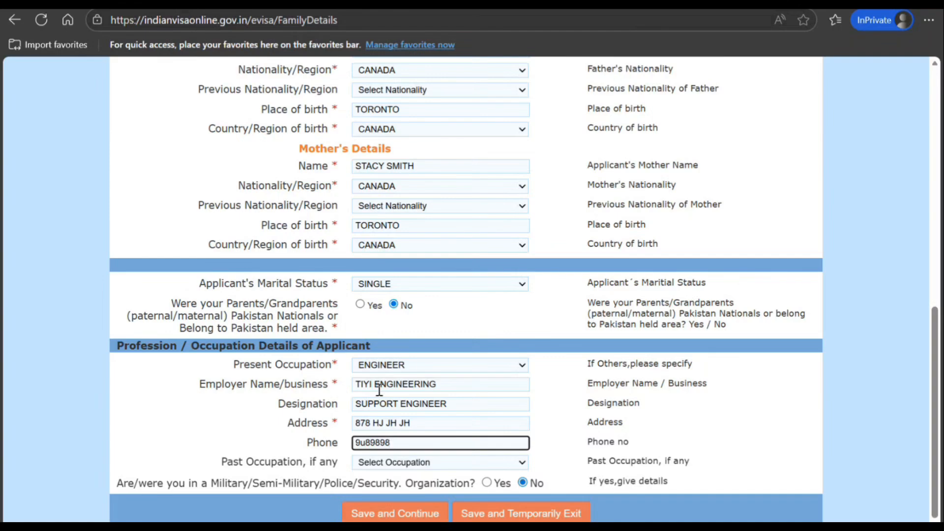
pyautogui.write('898989898989')
pyautogui.press('Tab')
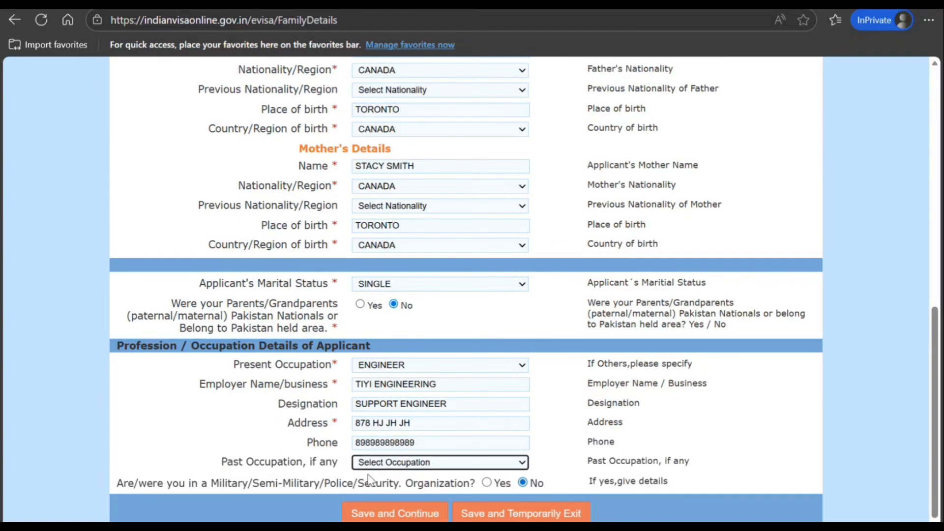
pyautogui.click(410, 513)
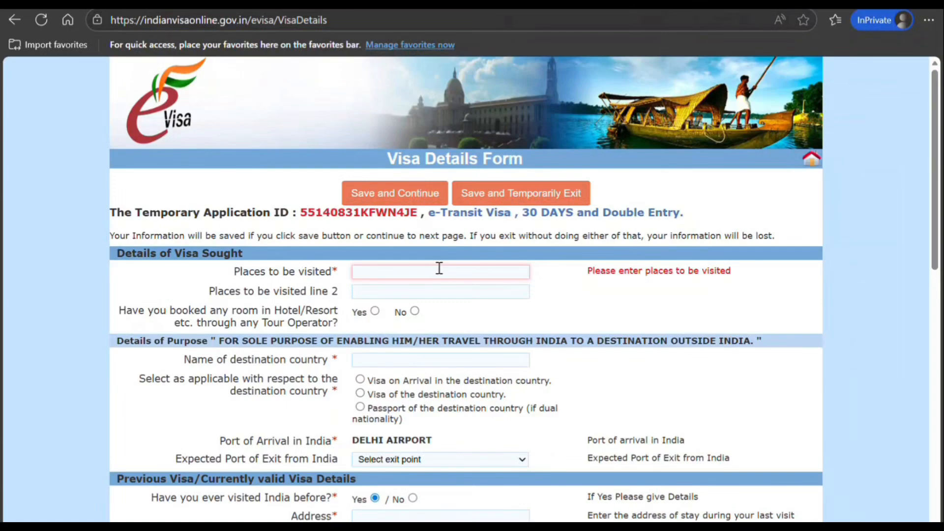
# Step: Enter 'New Del' as the place to visit, answer No to hotel booking, and set destination Bhutan
pyautogui.click(425, 271)
pyautogui.write('New D')
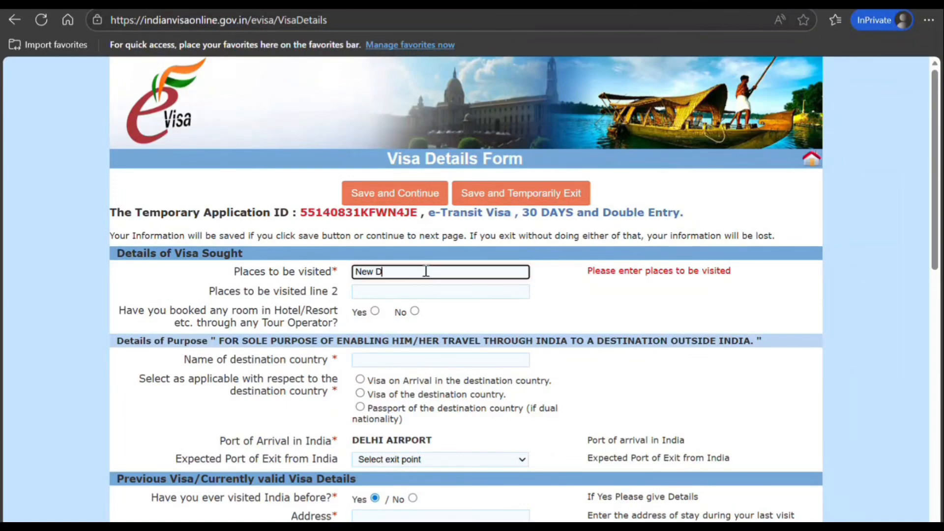
pyautogui.write('elhi')
pyautogui.click(415, 311)
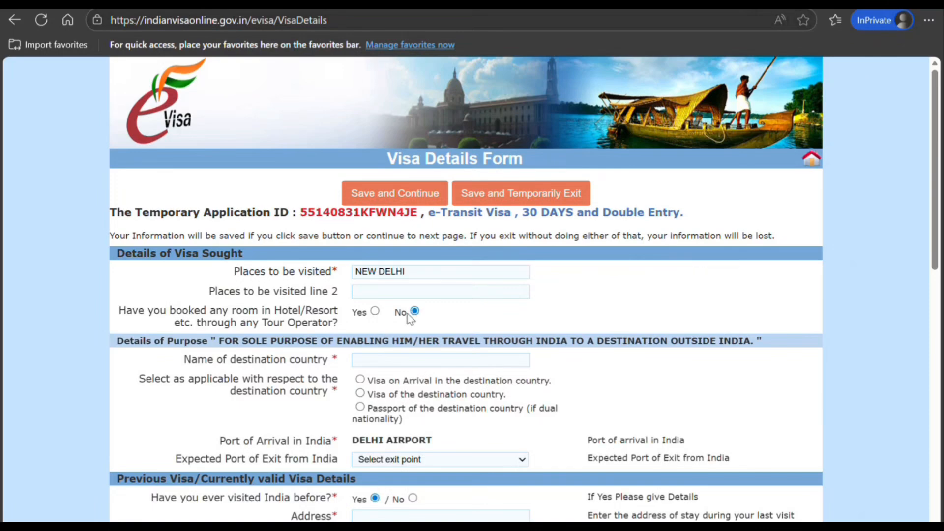
pyautogui.click(397, 358)
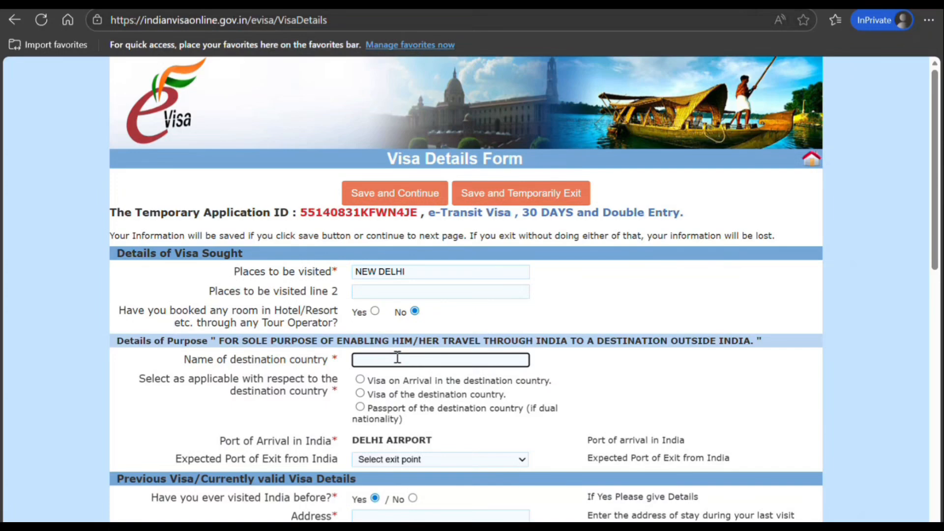
pyautogui.write('Bhutan')
pyautogui.press('Tab')
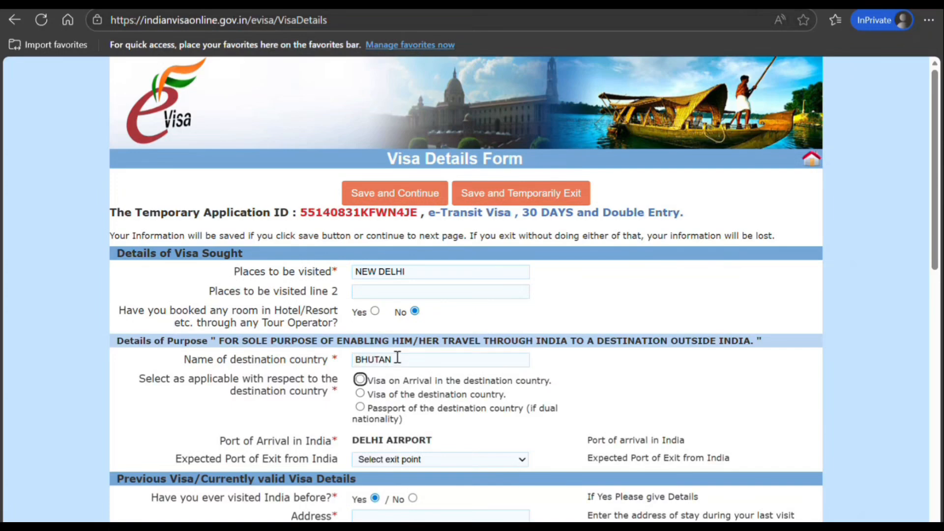
# Step: Mark a destination visa as held, expiring 31/01/2031, with DELHI AIRPORT as the expected port of exit
pyautogui.click(360, 393)
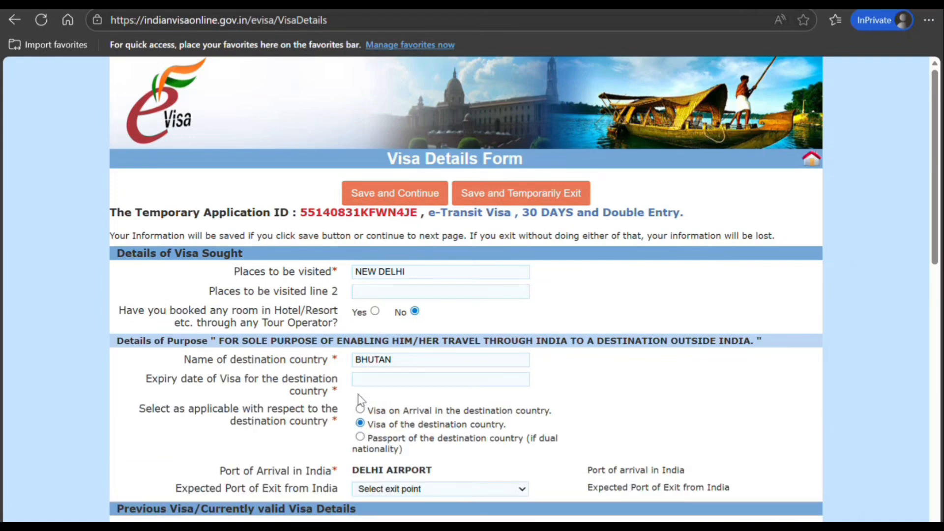
pyautogui.click(360, 380)
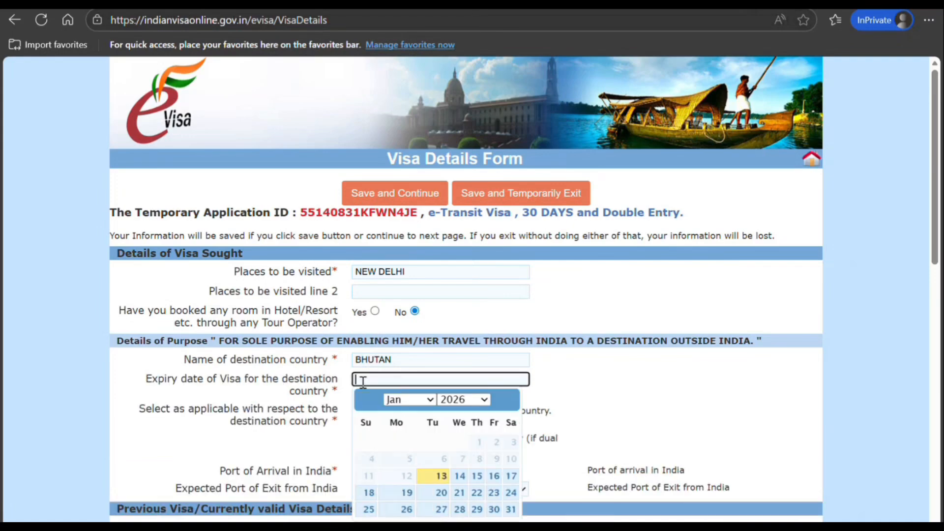
pyautogui.click(469, 404)
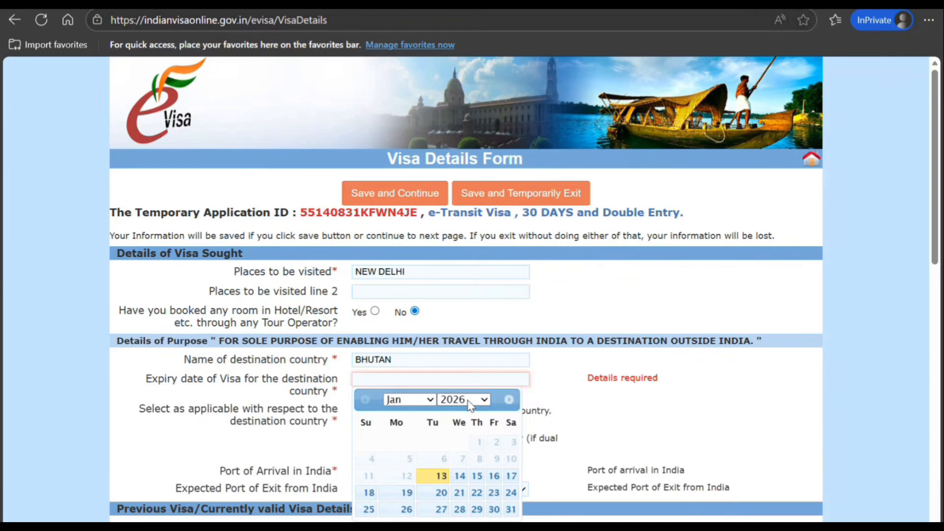
pyautogui.click(461, 305)
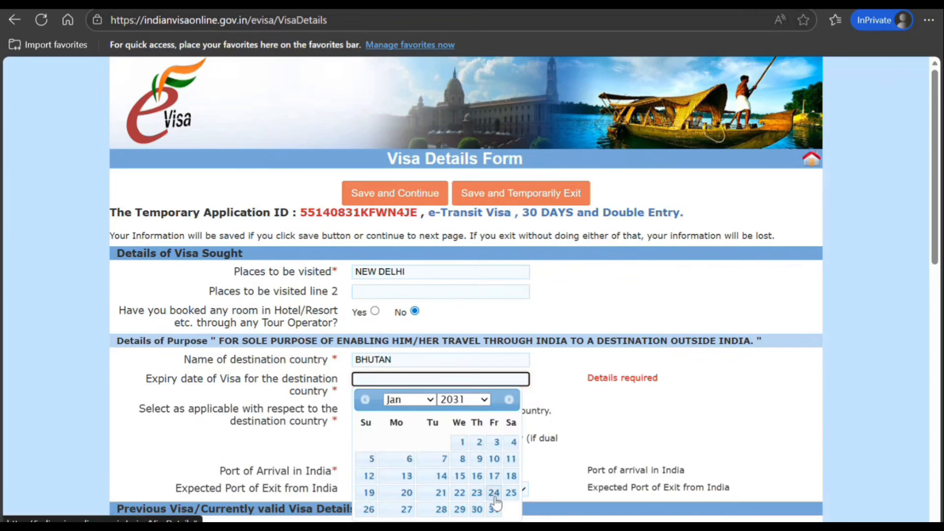
pyautogui.click(494, 508)
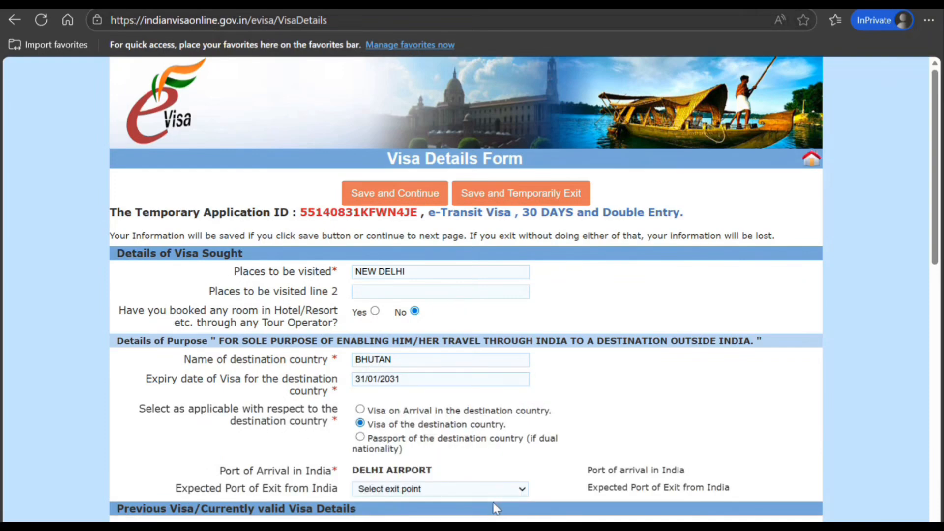
pyautogui.click(462, 488)
pyautogui.click(457, 408)
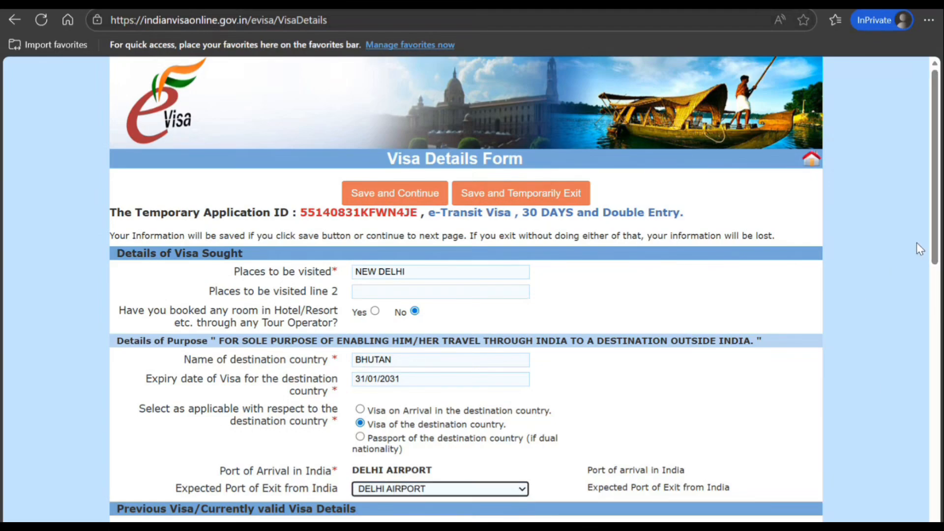
# Step: Answer No to both the previous India visit and the refused permission questions
pyautogui.scroll(-5, 939, 260)
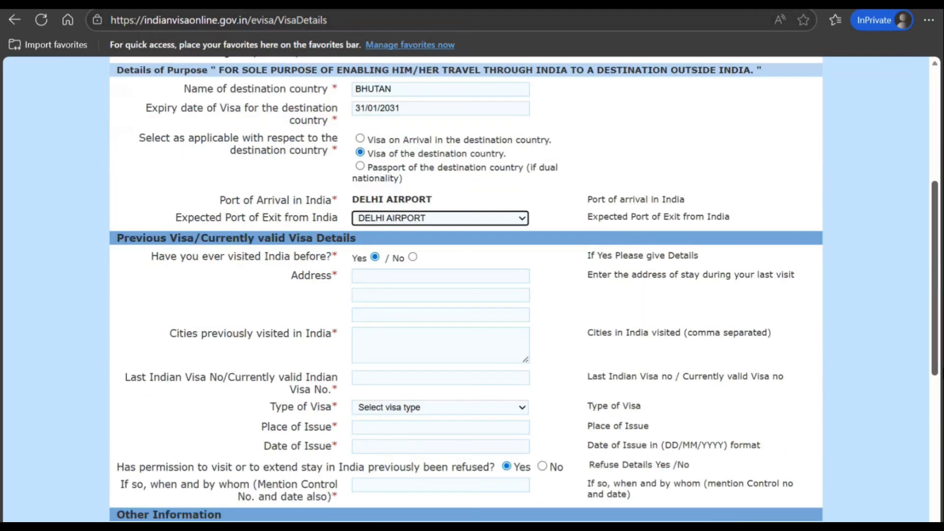
pyautogui.scroll(-1, 481, 238)
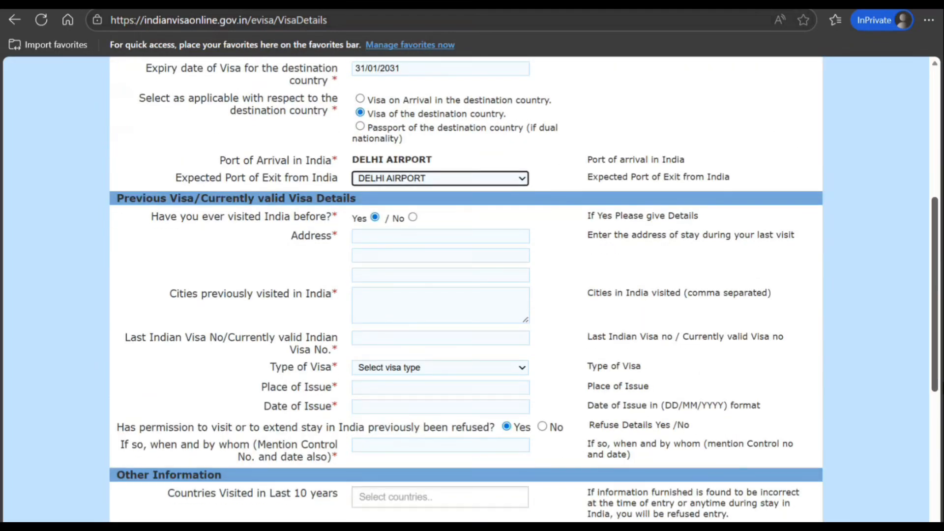
pyautogui.click(413, 218)
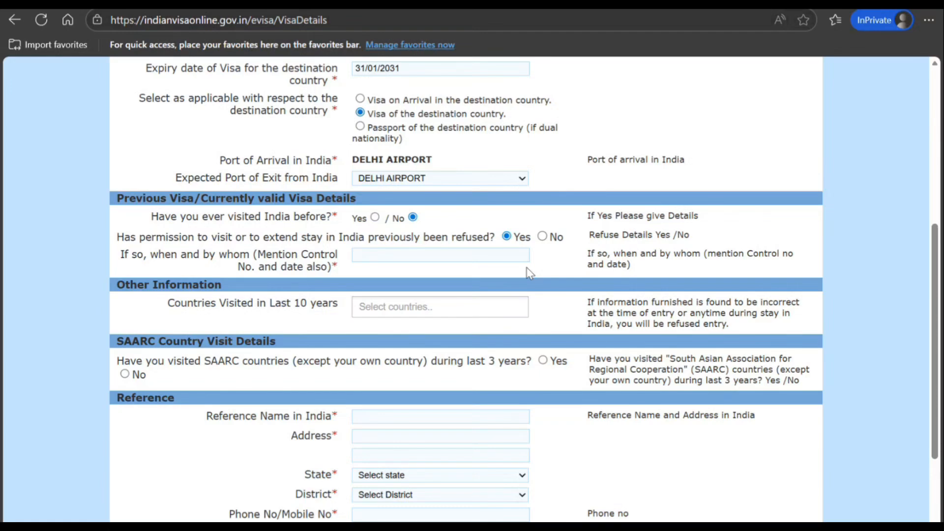
pyautogui.click(543, 236)
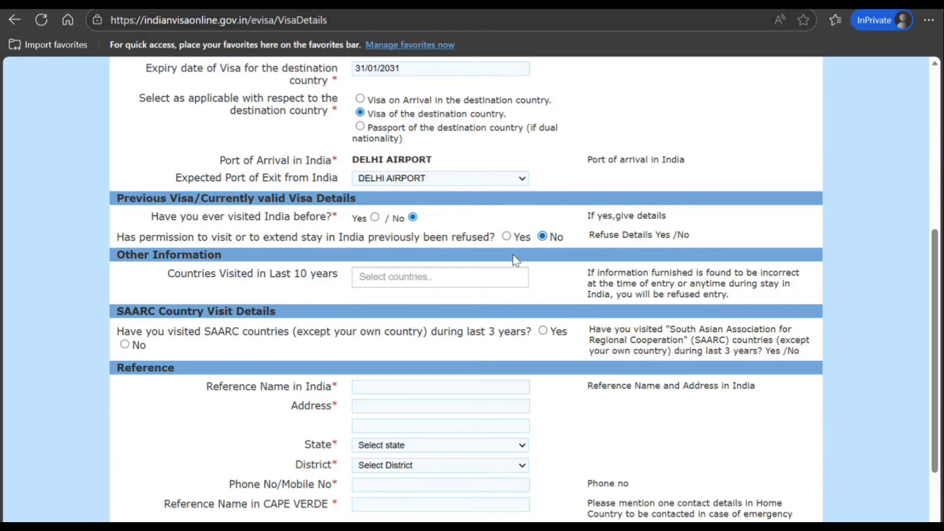
# Step: List ALGERIA and ANTARTICA as countries visited and answer No to SAARC visits
pyautogui.click(445, 283)
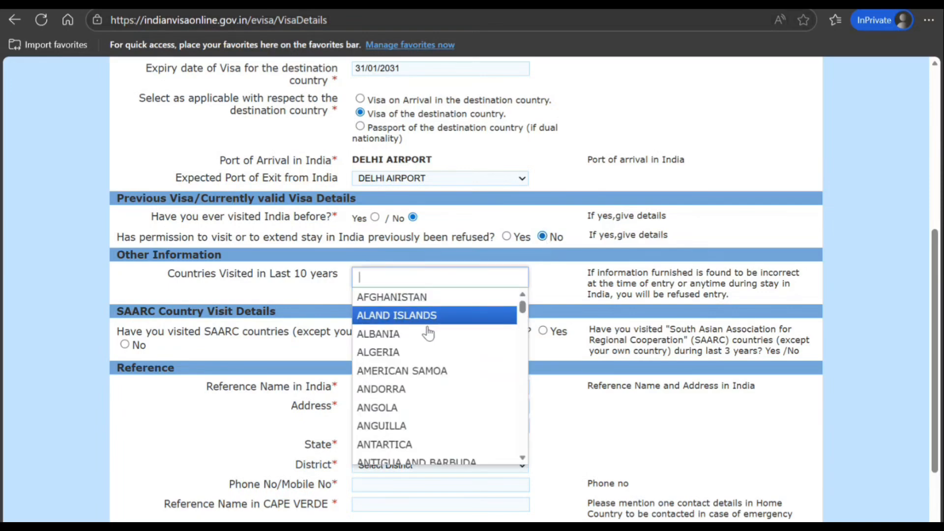
pyautogui.click(414, 352)
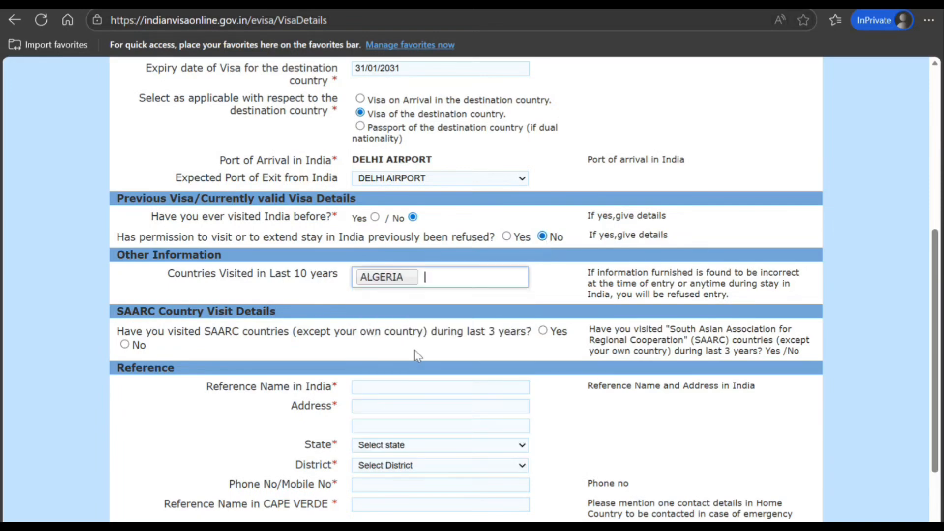
pyautogui.click(453, 280)
pyautogui.click(421, 444)
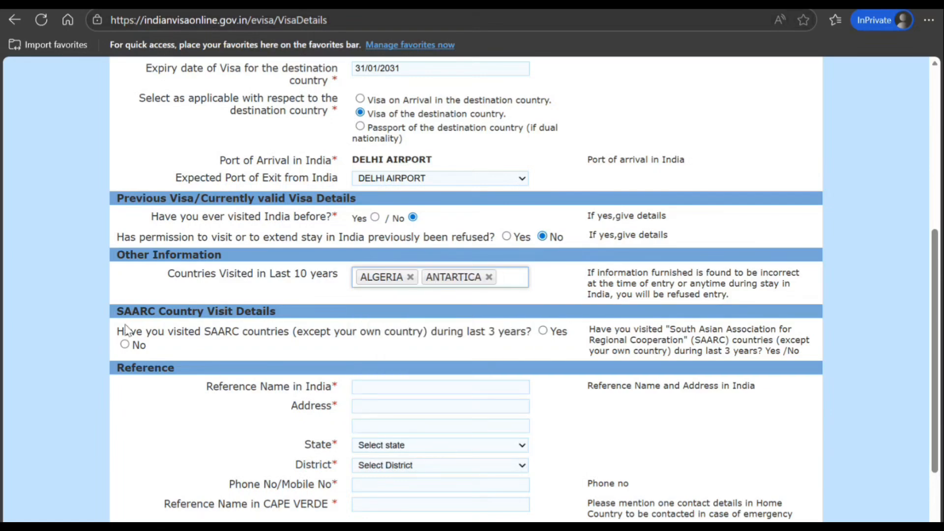
pyautogui.click(126, 344)
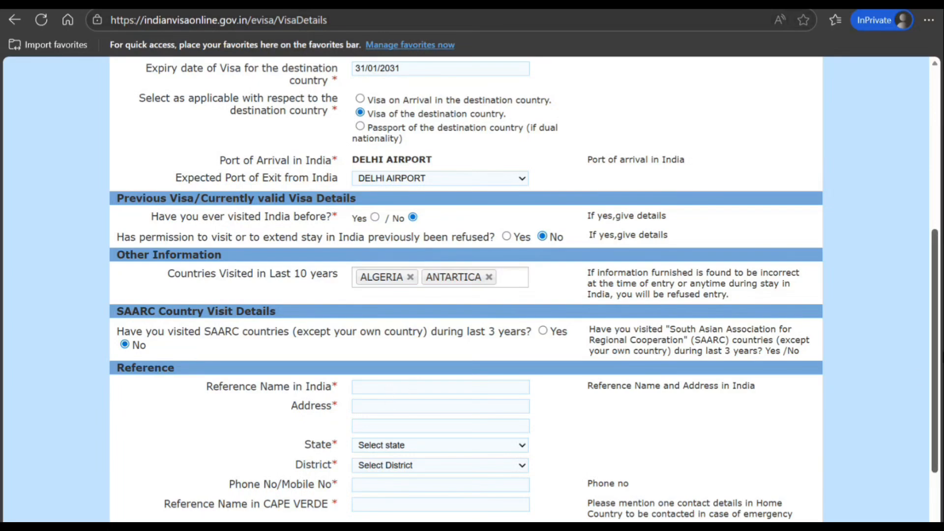
pyautogui.scroll(-2, 938, 372)
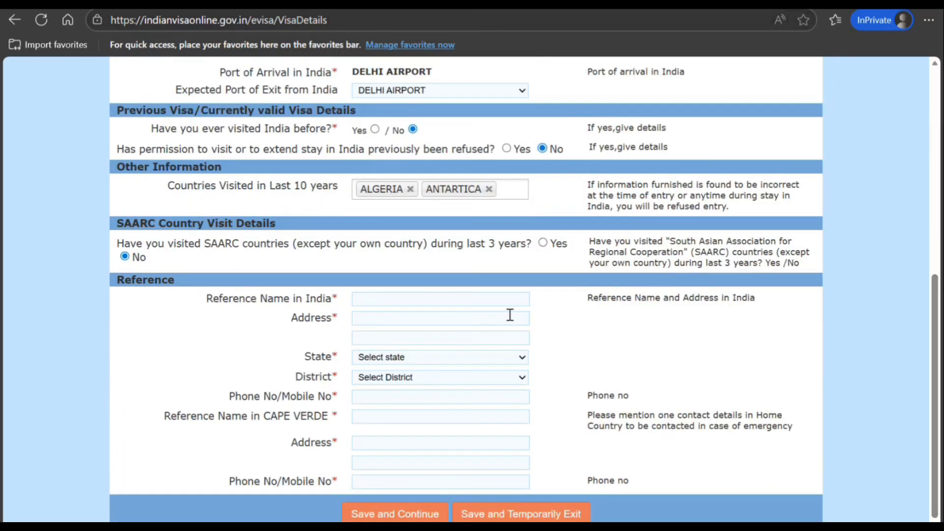
# Step: Enter the India reference's full name and both address lines
pyautogui.click(425, 298)
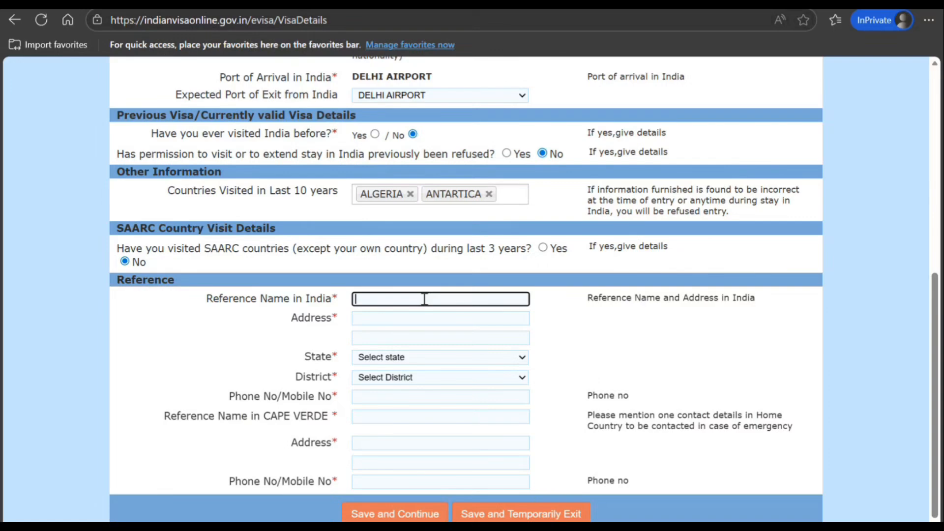
pyautogui.press('Tab')
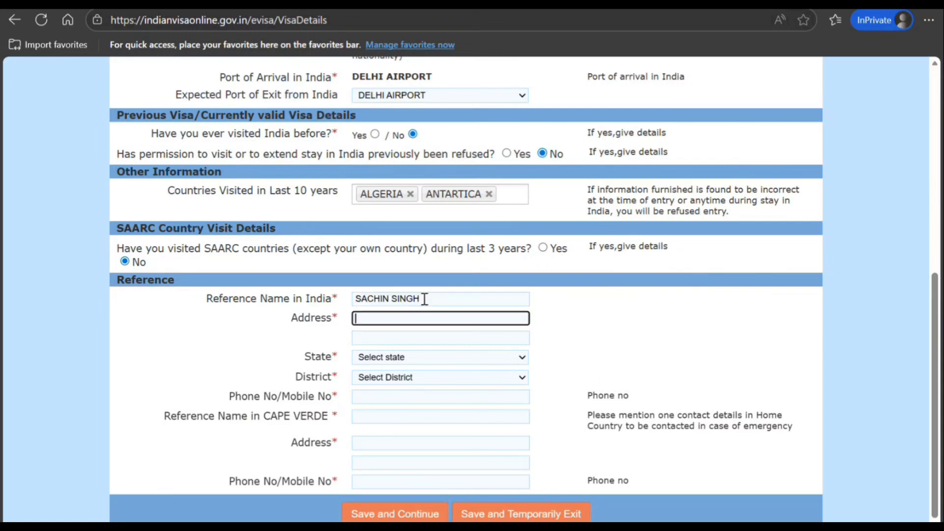
pyautogui.write('898 hjh')
pyautogui.press('Tab')
pyautogui.write('hhjhjh')
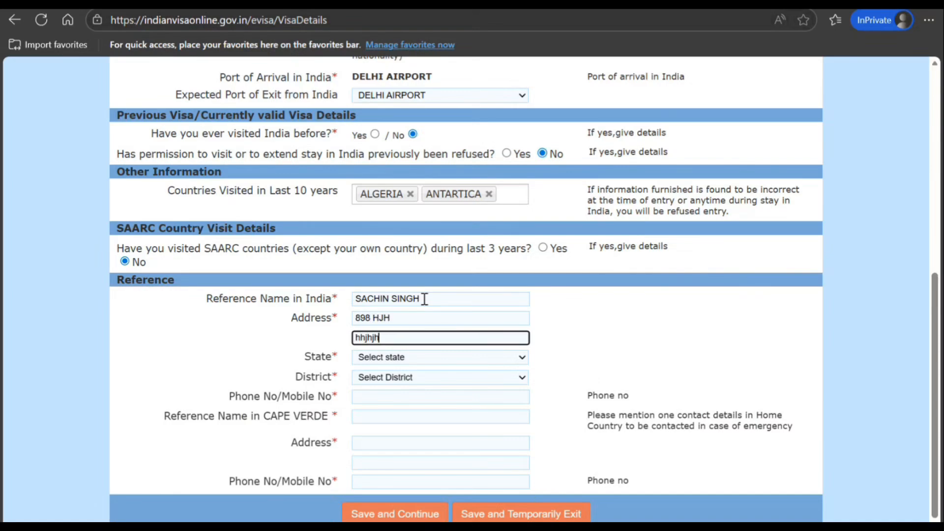
# Step: Set the India reference's state to JHARKHAND and district to EAST SINGHBHUM, then enter their phone number
pyautogui.press('Tab')
pyautogui.write('jh')
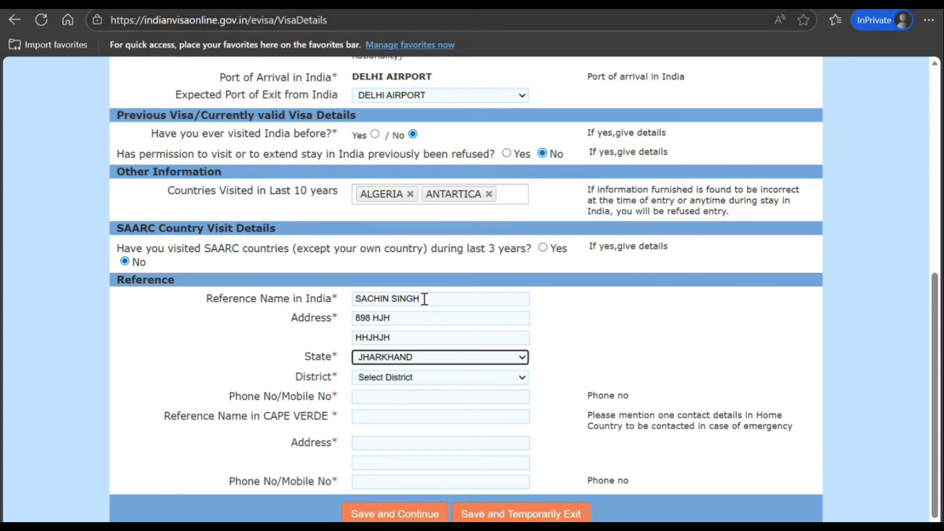
pyautogui.press('Up')
pyautogui.press('Down')
pyautogui.press('Up')
pyautogui.press('Down')
pyautogui.press('Tab')
pyautogui.press('e')
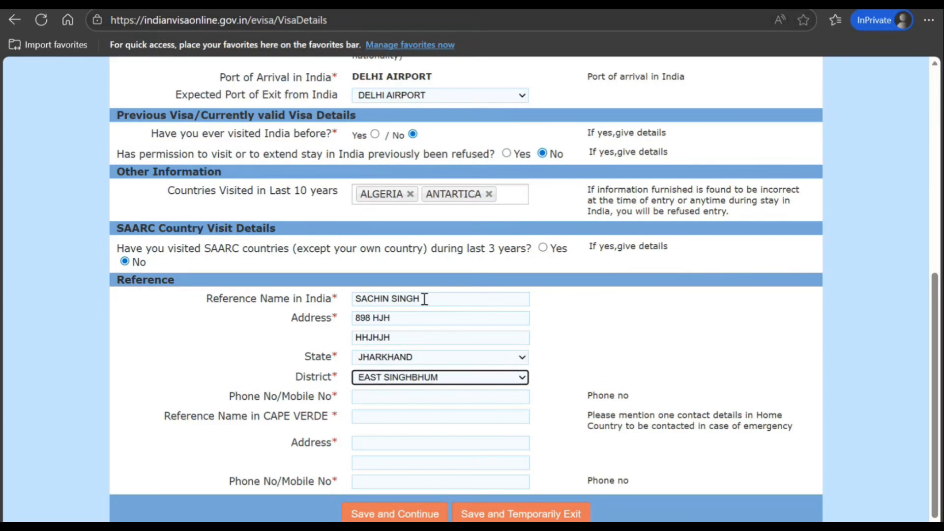
pyautogui.press('Tab')
pyautogui.write('898')
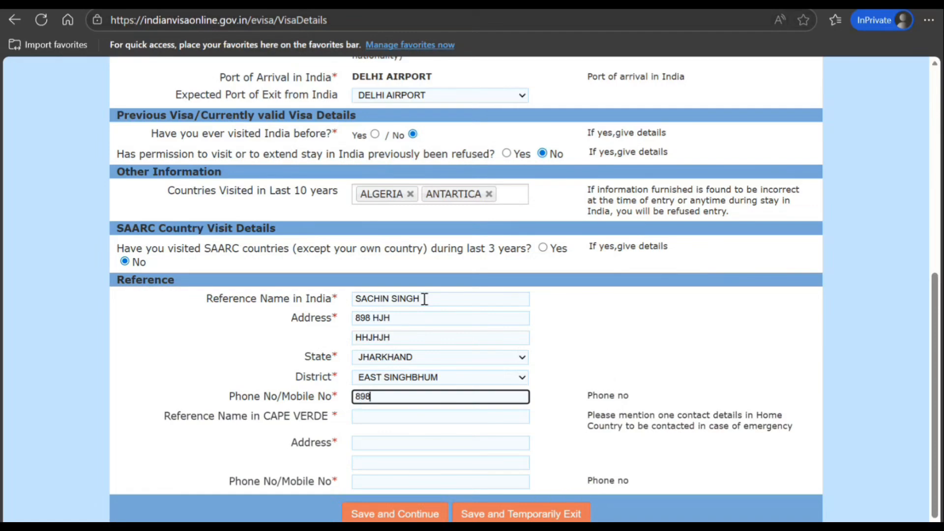
pyautogui.write('98989898')
# Step: Enter the Cape Verde reference's name, address and phone number
pyautogui.press('Tab')
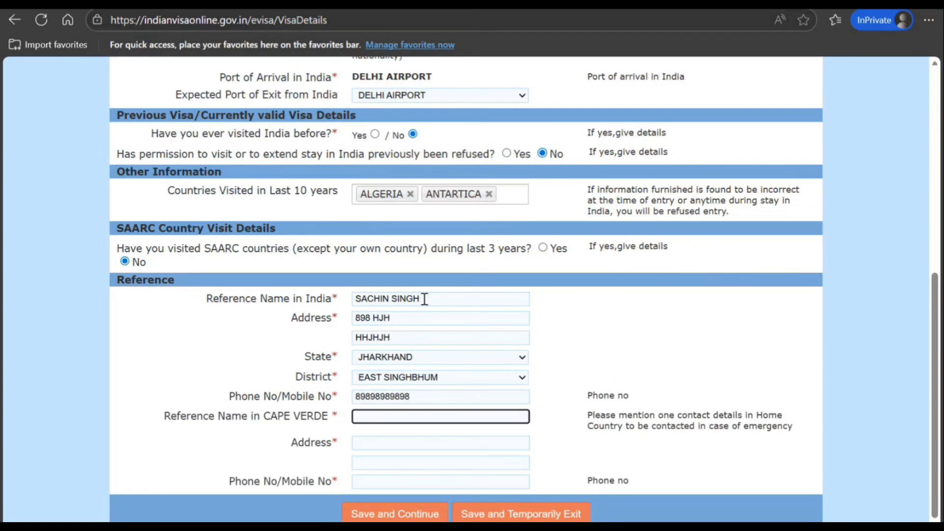
pyautogui.write('ghg ghggh')
pyautogui.press('Tab')
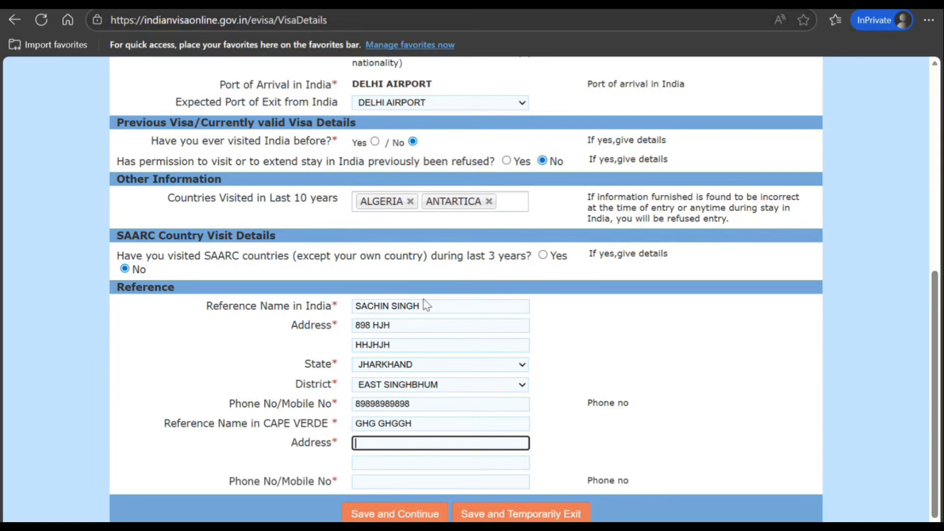
pyautogui.write('u\\676 hjhjhhjh')
pyautogui.press('Tab')
pyautogui.press('Tab')
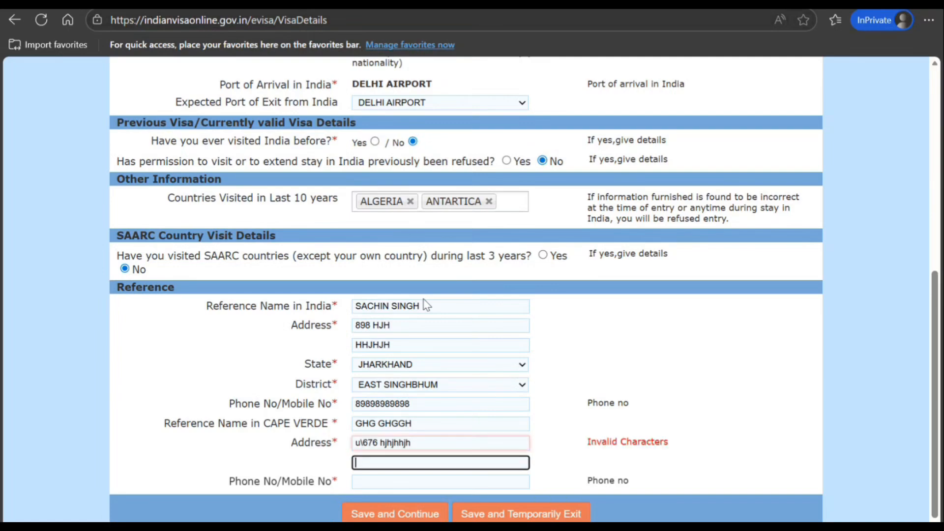
pyautogui.write('9898989898')
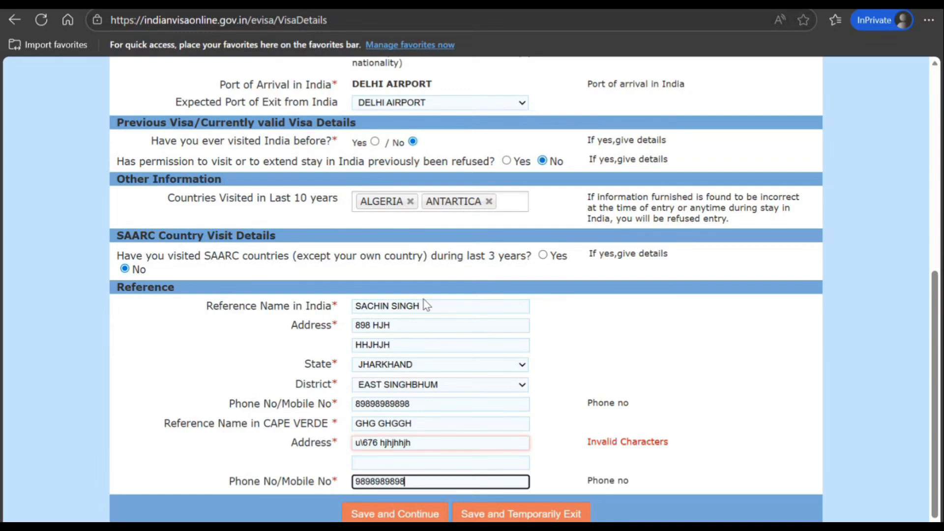
# Step: Remove the invalid backslash from the Cape Verde address and save the visa details
pyautogui.click(364, 442)
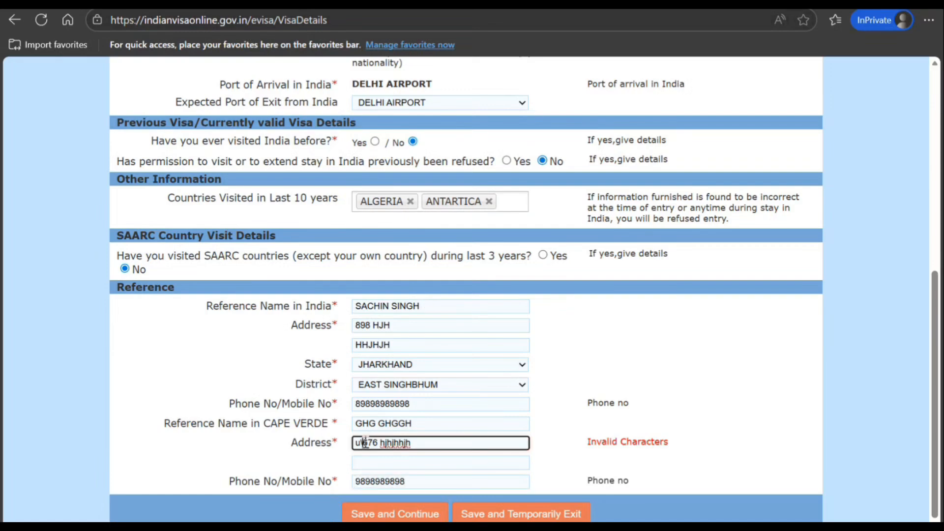
pyautogui.press('BackSpace')
pyautogui.click(541, 496)
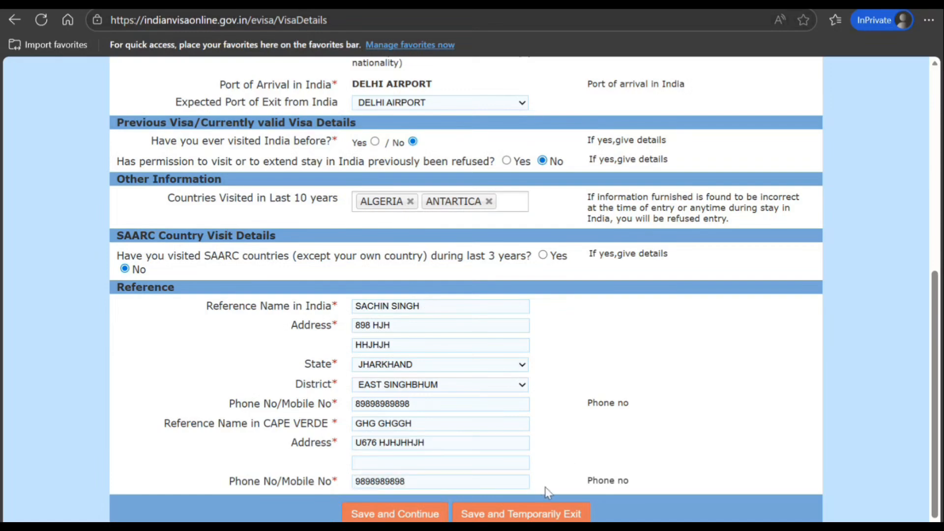
pyautogui.click(395, 514)
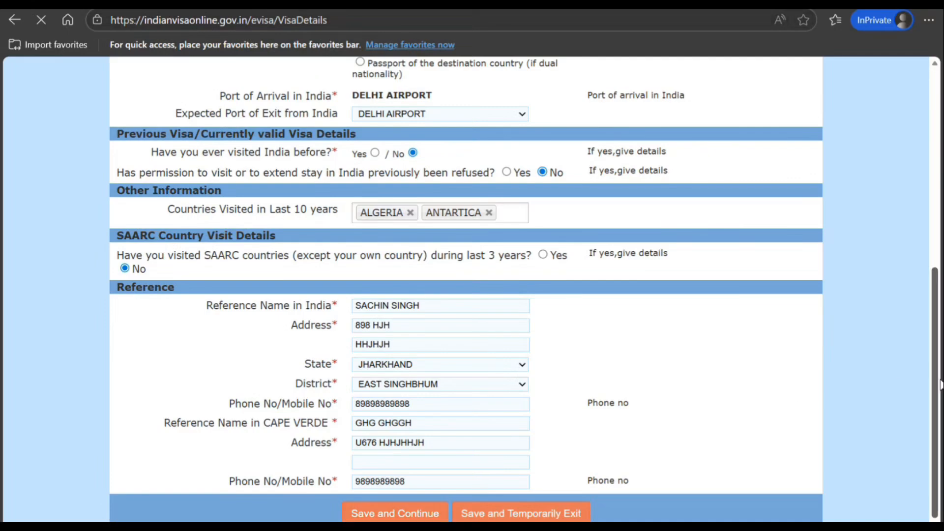
pyautogui.scroll(5, 940, 386)
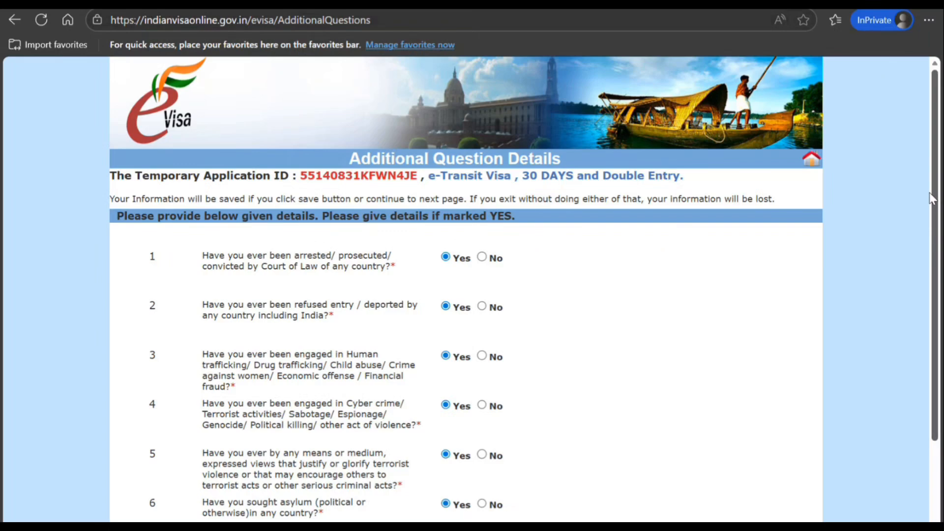
# Step: Answer No to all six security questions, from arrests through asylum
pyautogui.click(482, 257)
pyautogui.click(482, 306)
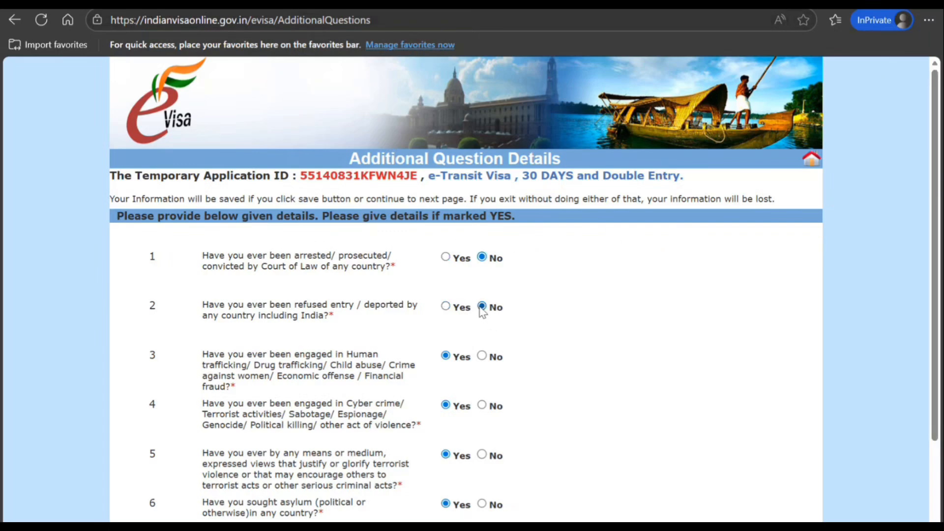
pyautogui.click(482, 355)
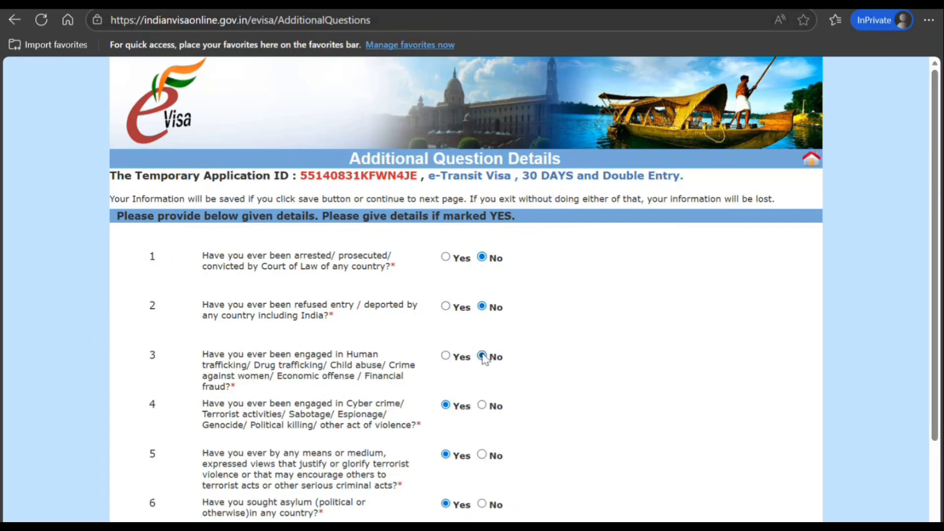
pyautogui.click(482, 405)
pyautogui.click(482, 454)
pyautogui.click(482, 503)
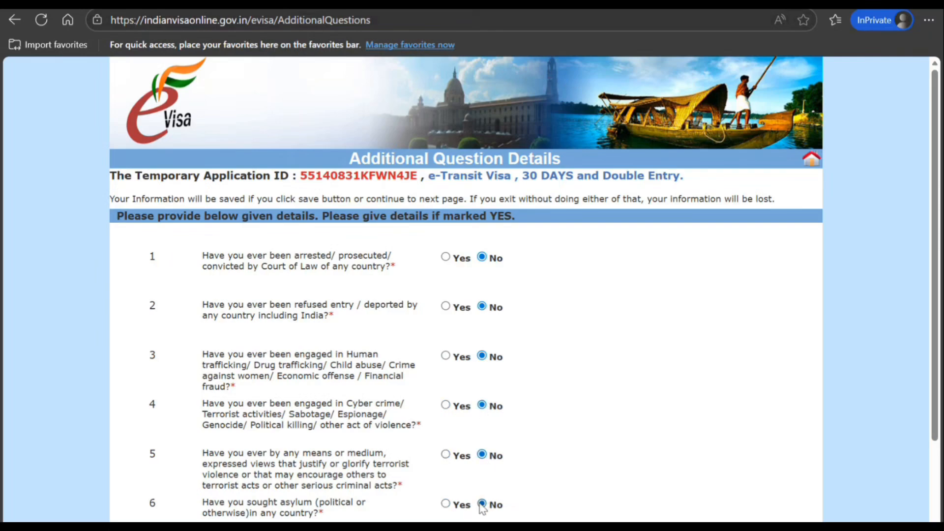
# Step: Accept the declaration of correct information and save the answers
pyautogui.scroll(-2, 737, 418)
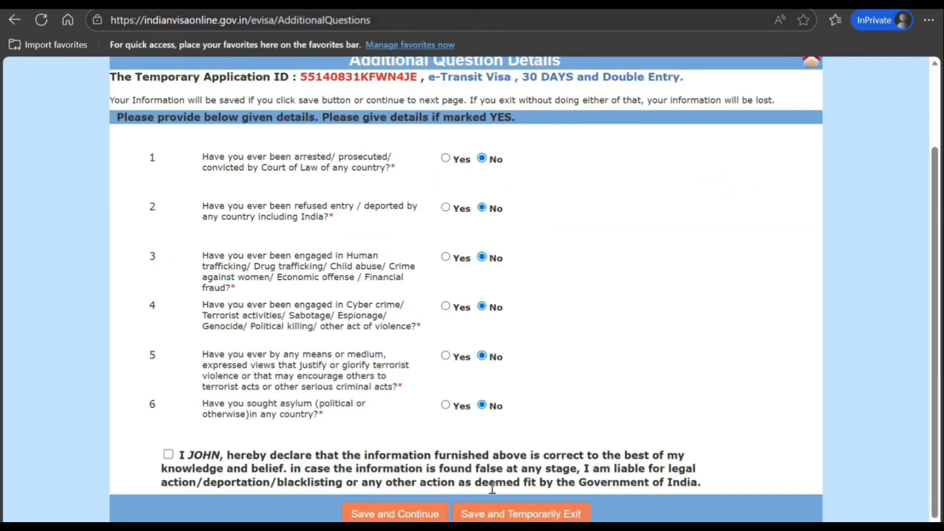
pyautogui.click(168, 454)
pyautogui.click(412, 514)
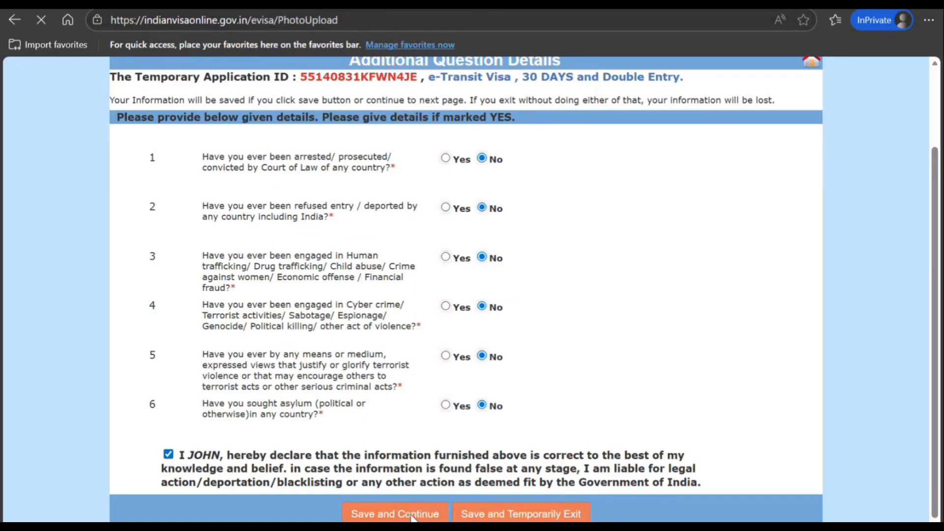